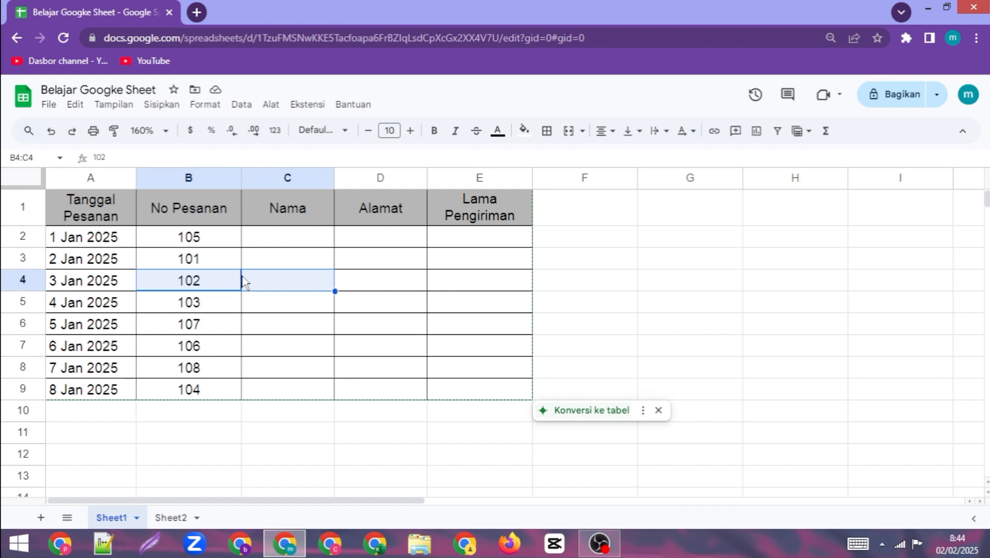
Compare the order table on Sheet1 with the customer and shipping-time tables on Sheet2.
{"action": "left_click", "coordinate": [268, 265]}
{"action": "left_click", "coordinate": [174, 517]}
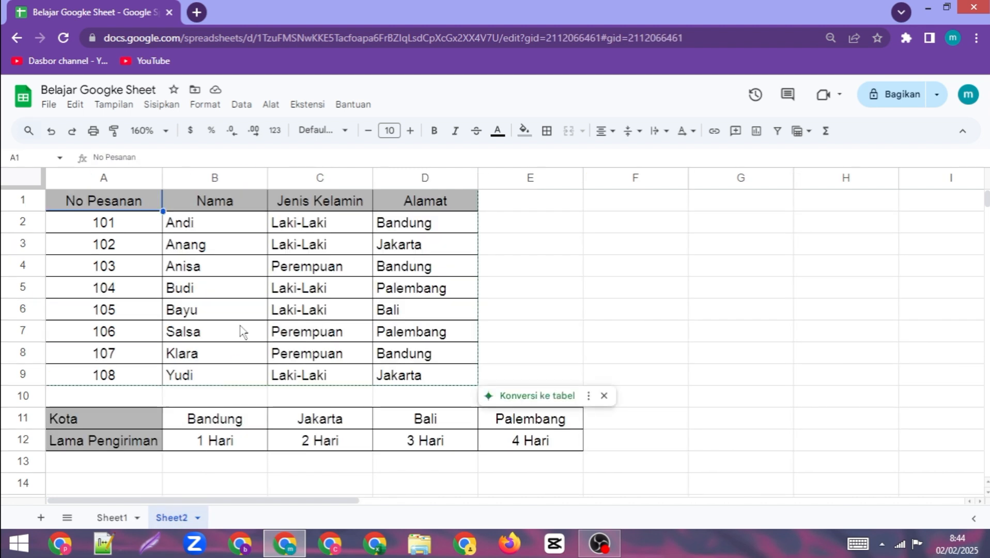
{"action": "left_click", "coordinate": [109, 518]}
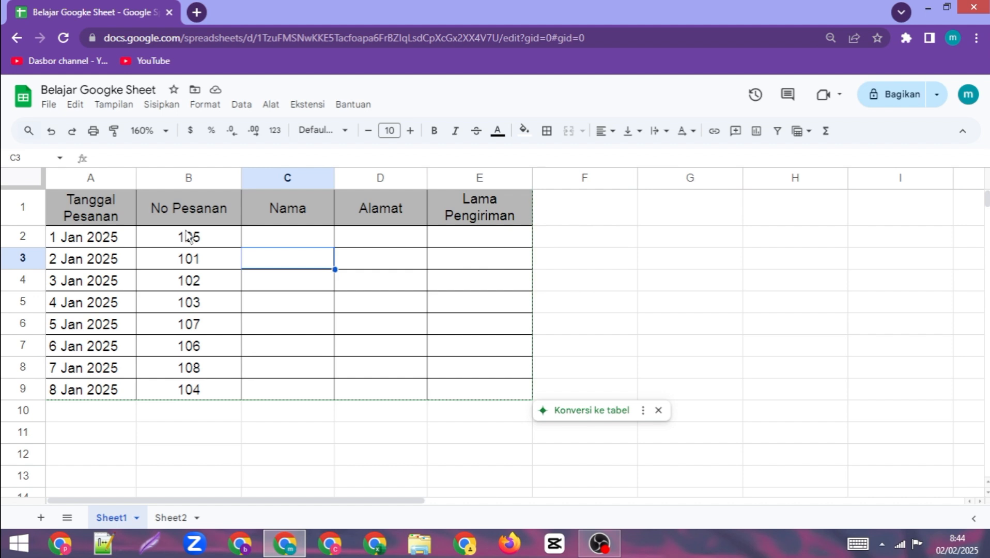
{"action": "left_click", "coordinate": [275, 237]}
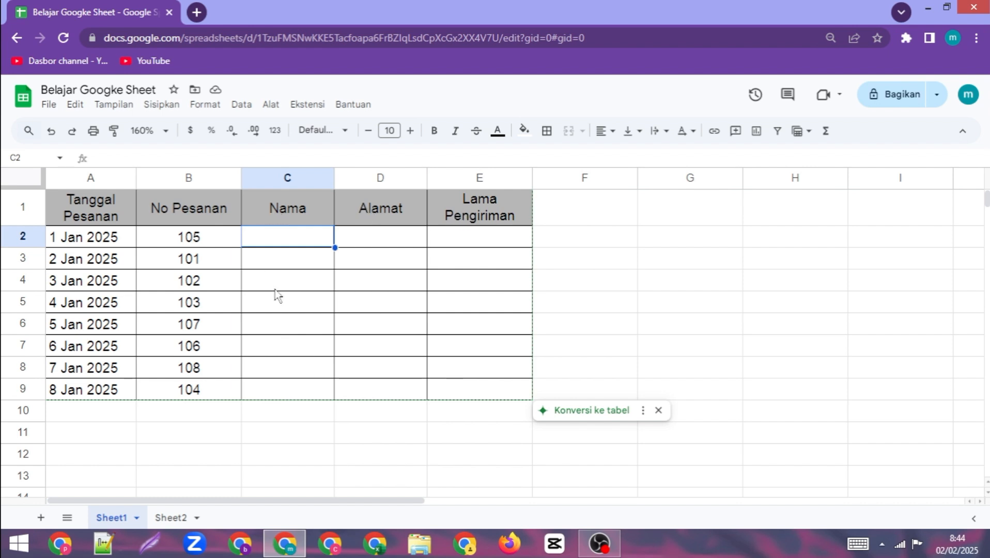
{"action": "left_click", "coordinate": [172, 519]}
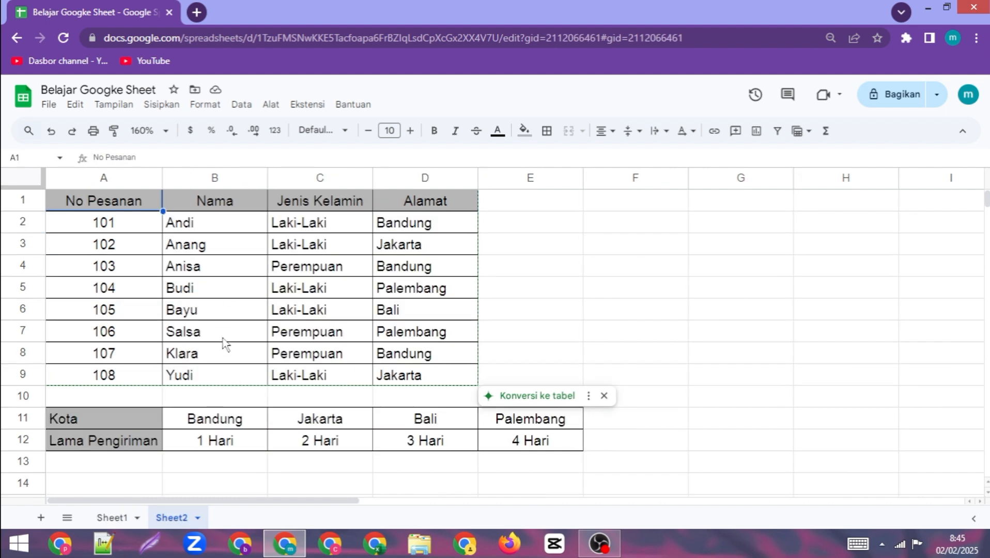
{"action": "left_click", "coordinate": [119, 518]}
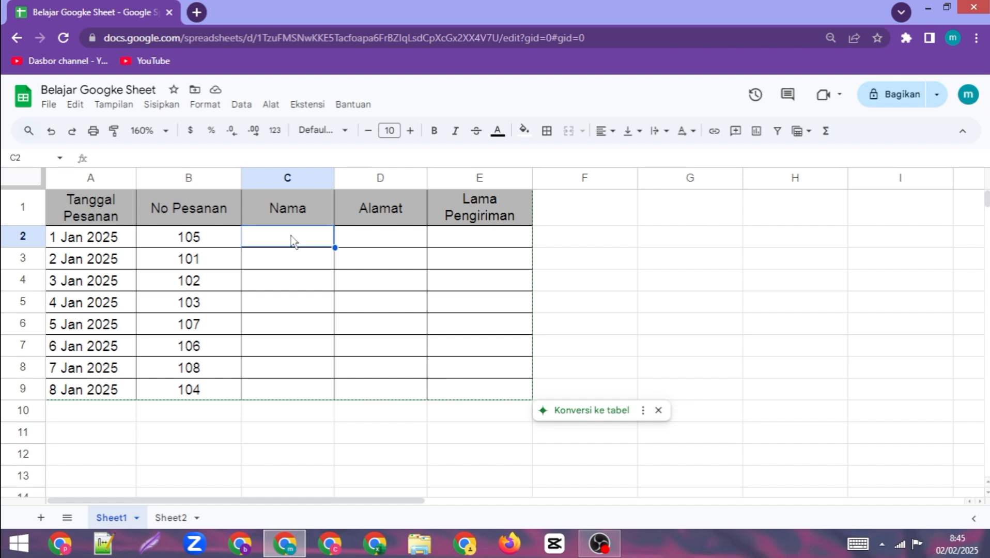
Start a VLOOKUP formula in cell C2 of Sheet1 with B2 as the search key.
{"action": "left_click", "coordinate": [292, 260]}
{"action": "left_click", "coordinate": [289, 243]}
{"action": "type", "text": "="}
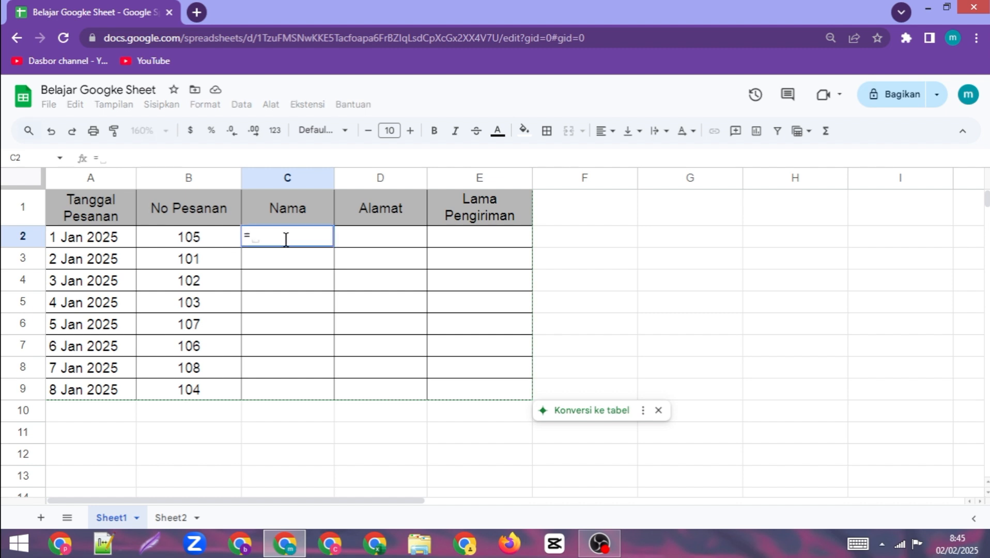
{"action": "type", "text": "vlookup"}
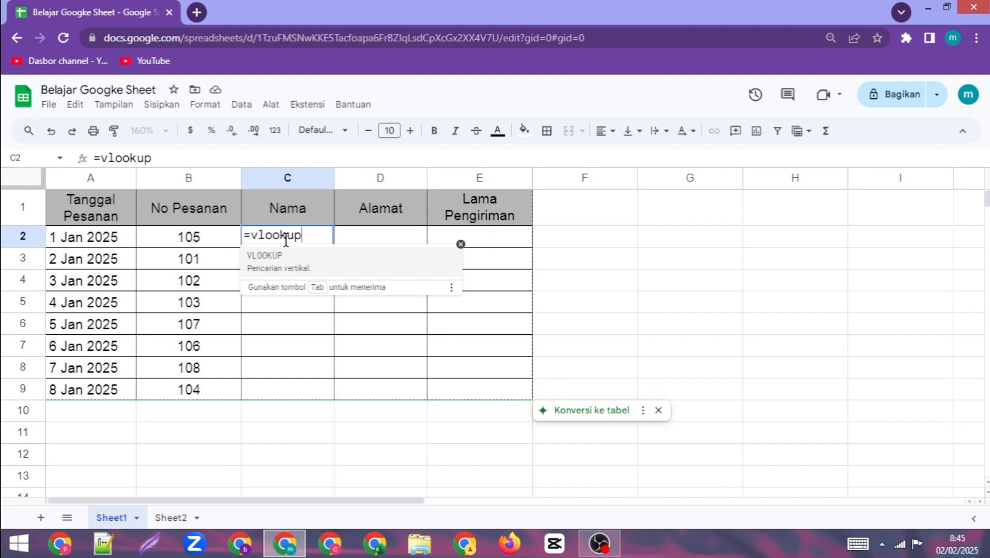
{"action": "type", "text": "("}
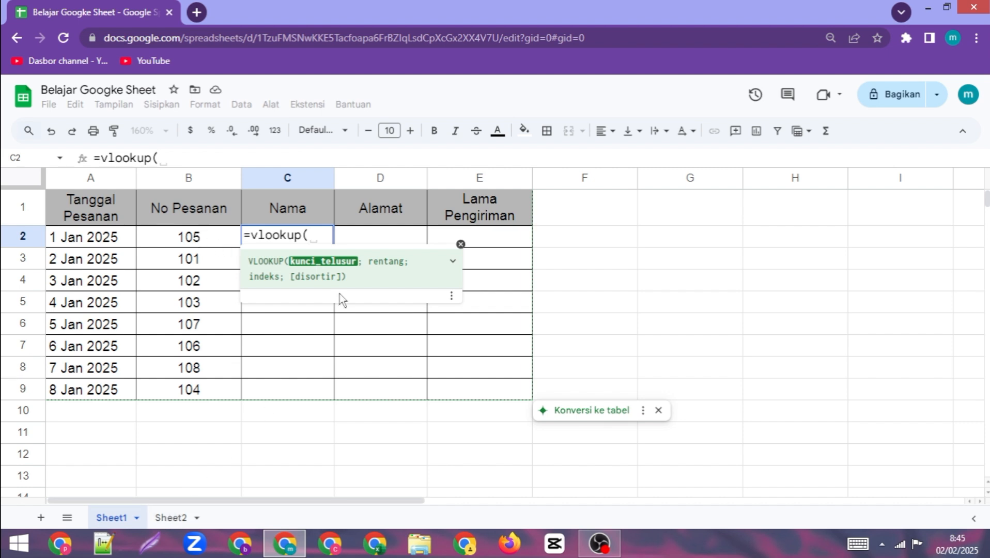
{"action": "left_click", "coordinate": [203, 241]}
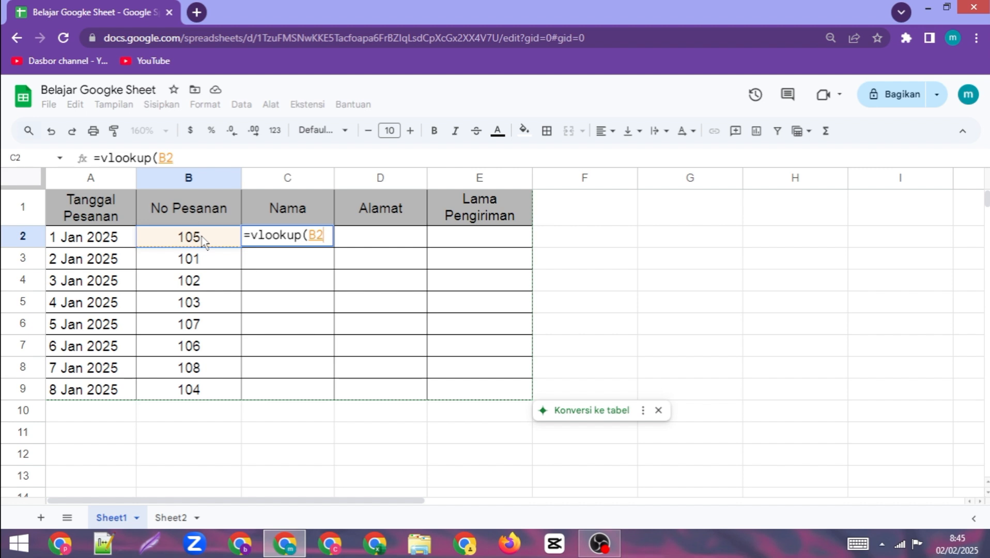
{"action": "type", "text": ";"}
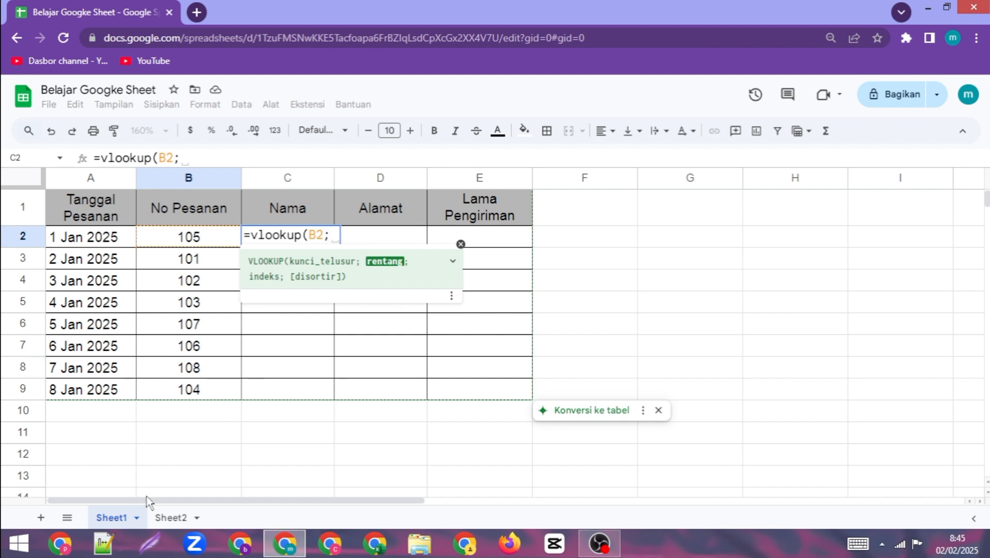
Set the lookup range to Sheet2's A1:D9 as the absolute reference Sheet2!$A$1:$D$9.
{"action": "left_click", "coordinate": [170, 518]}
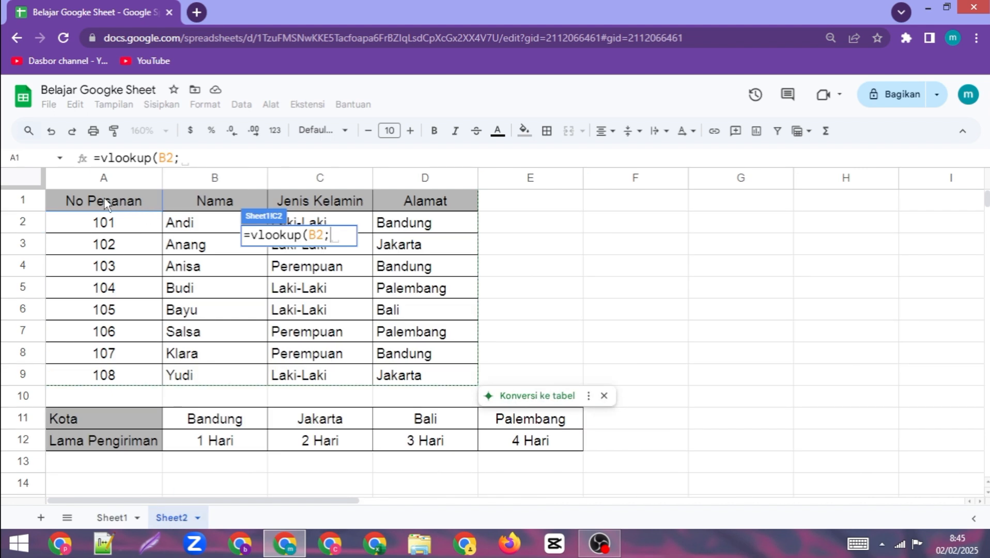
{"action": "left_click_drag", "start_coordinate": [108, 204], "coordinate": [416, 379]}
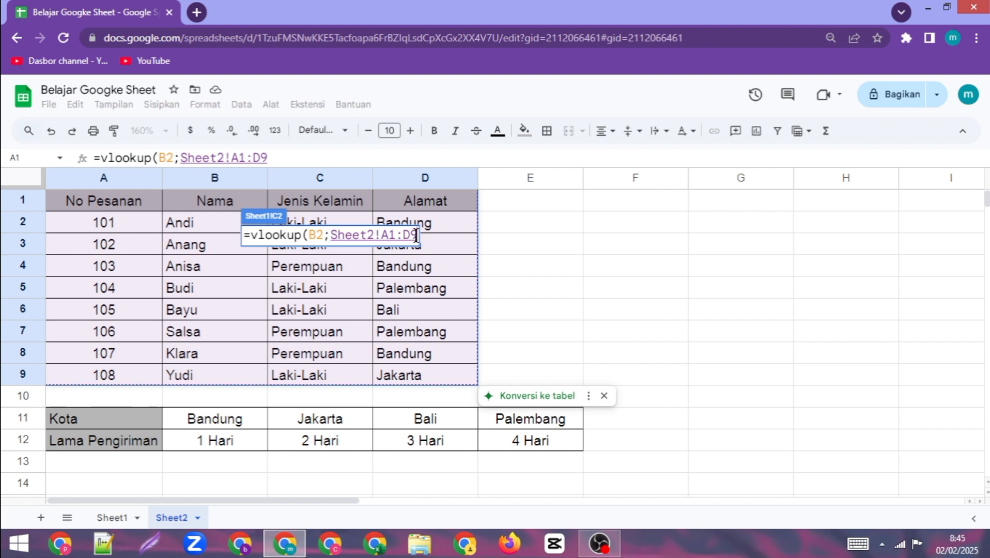
{"action": "key", "text": "F4"}
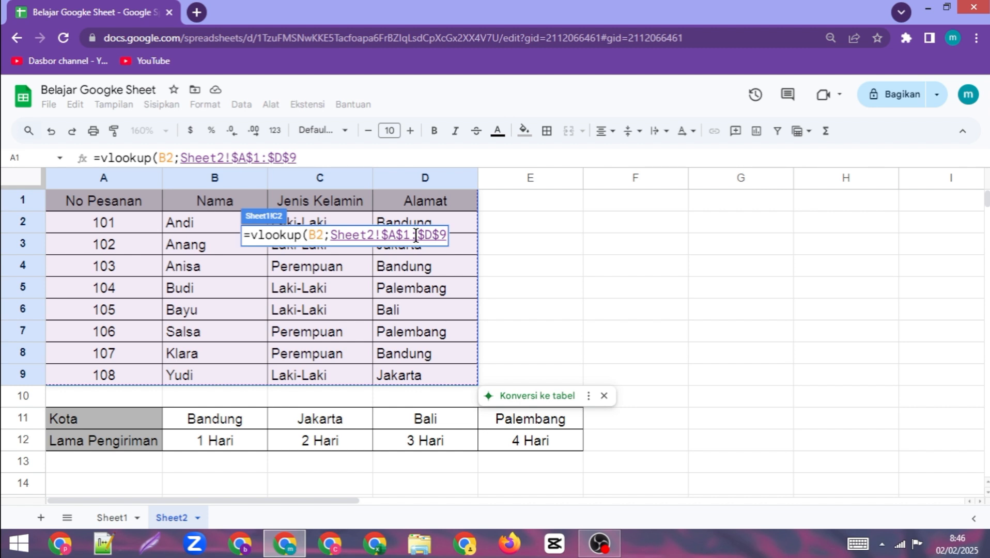
Complete the C2 formula with column index 2 and sort argument 0, and enter it.
{"action": "type", "text": ";"}
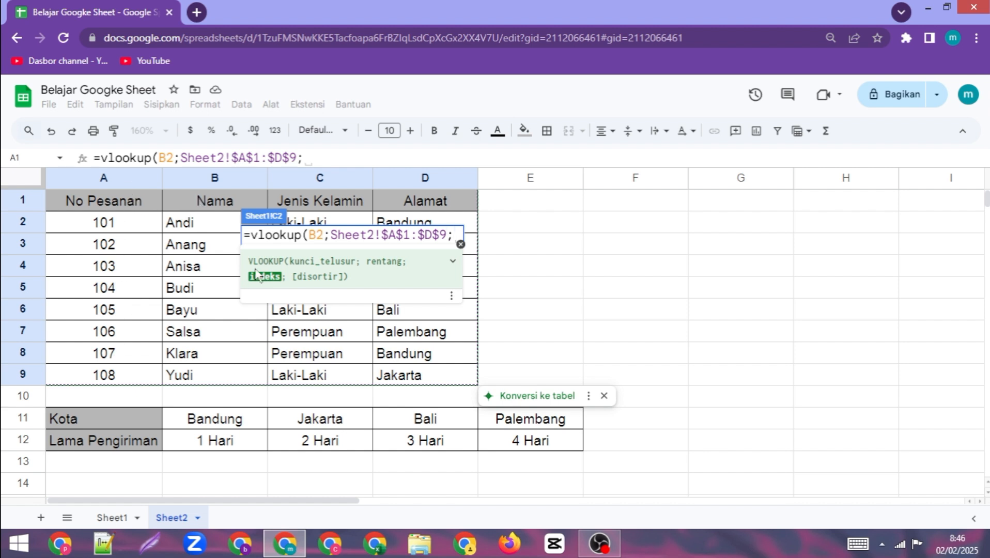
{"action": "type", "text": "2"}
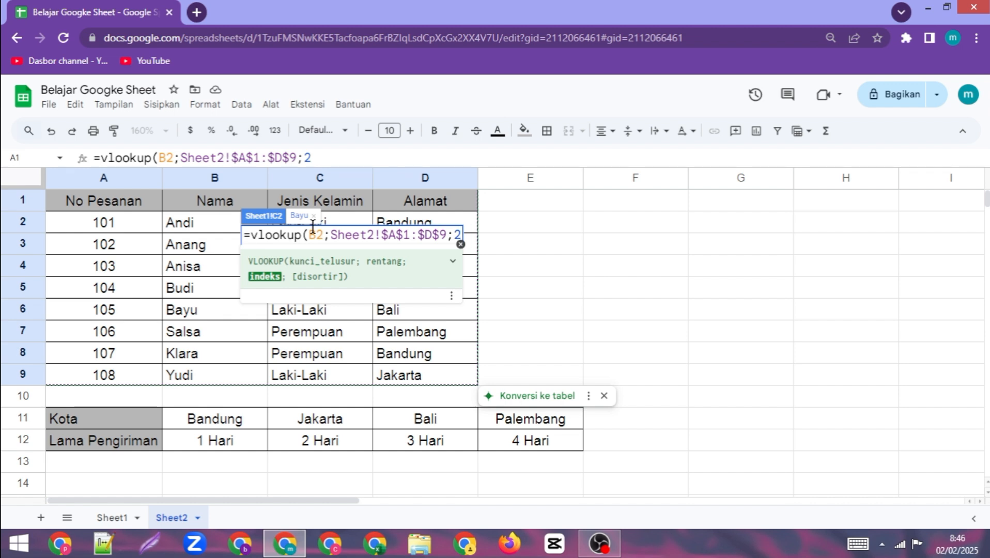
{"action": "type", "text": ";0"}
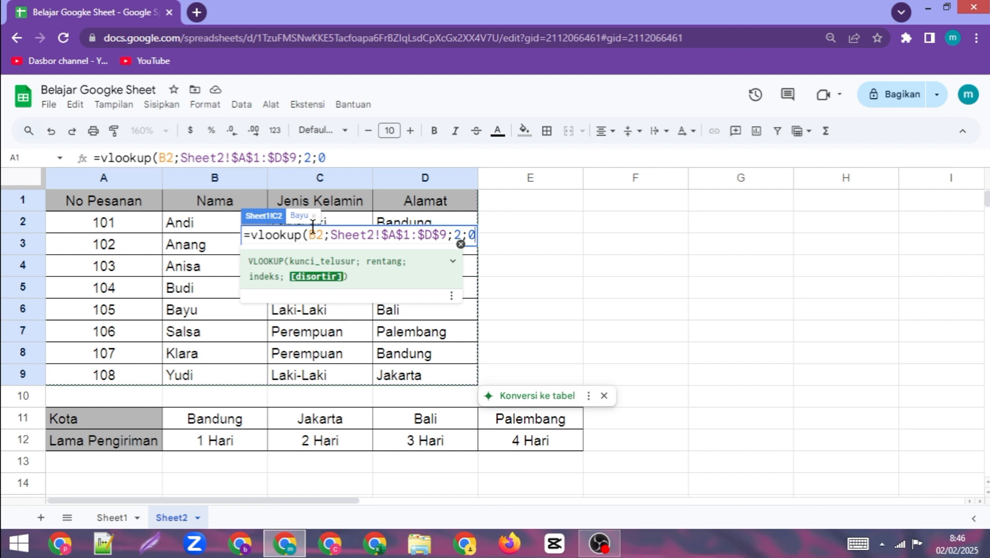
{"action": "type", "text": ")"}
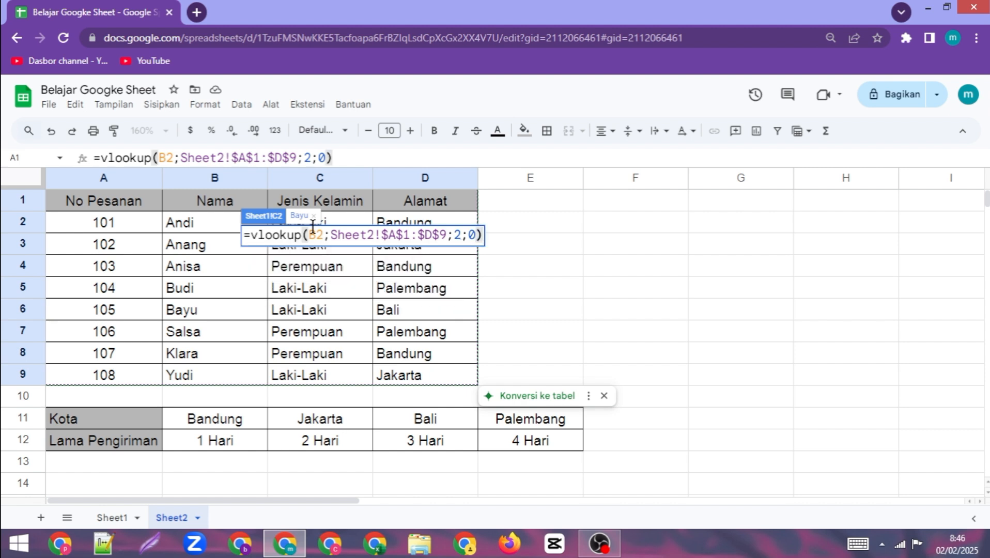
{"action": "key", "text": "Return"}
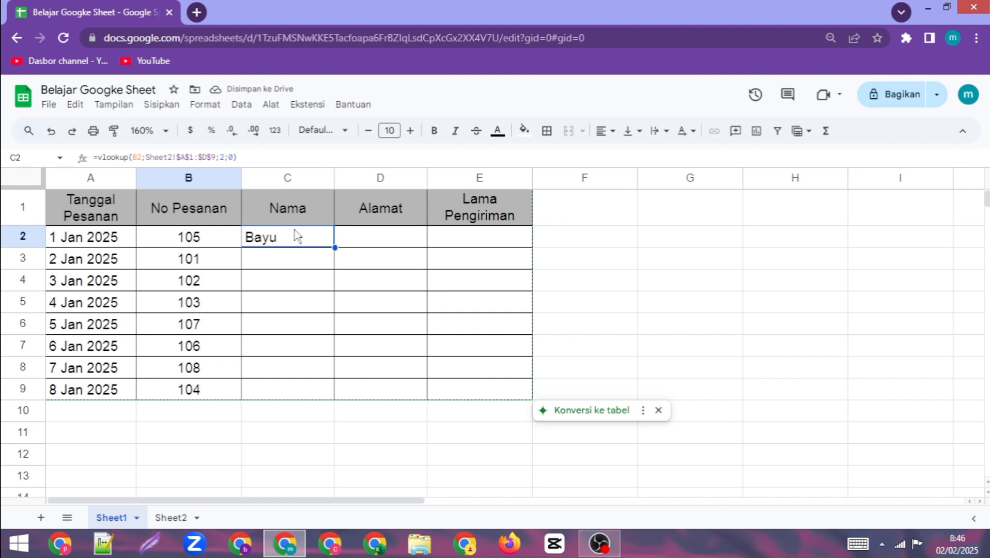
Check the name returned in C2 against the matching order row on Sheet2, and return to Sheet1.
{"action": "key", "text": "Down"}
{"action": "key", "text": "Down"}
{"action": "key", "text": "Down"}
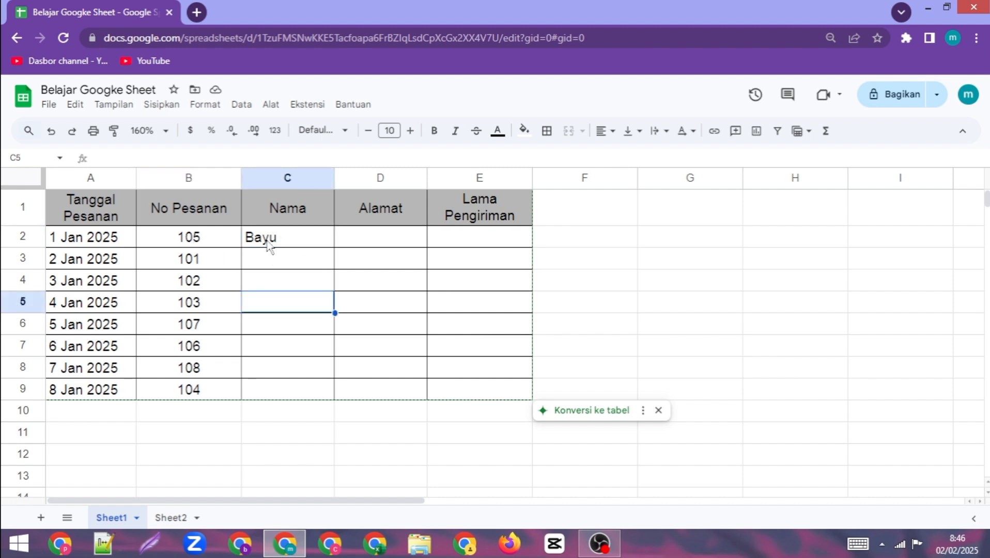
{"action": "left_click", "coordinate": [174, 524]}
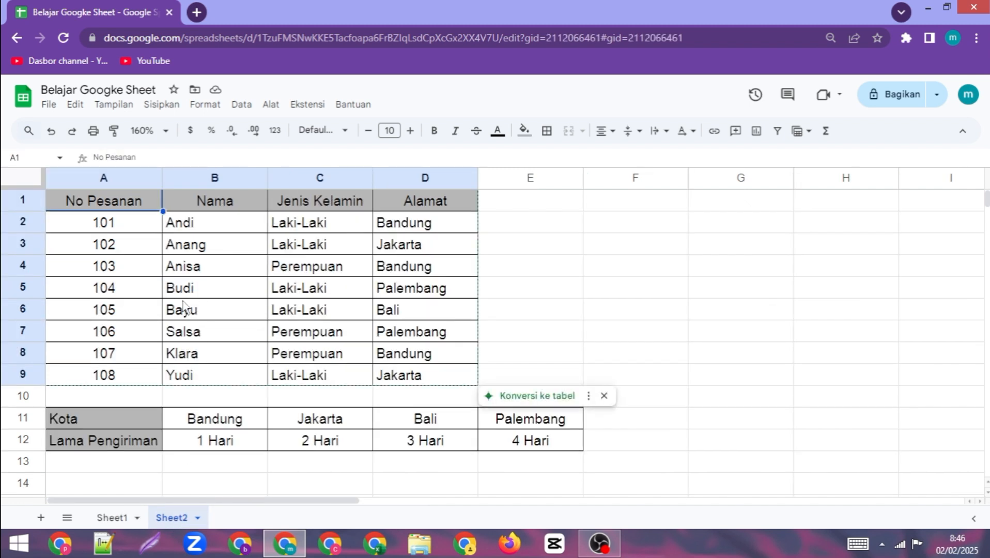
{"action": "left_click", "coordinate": [176, 316]}
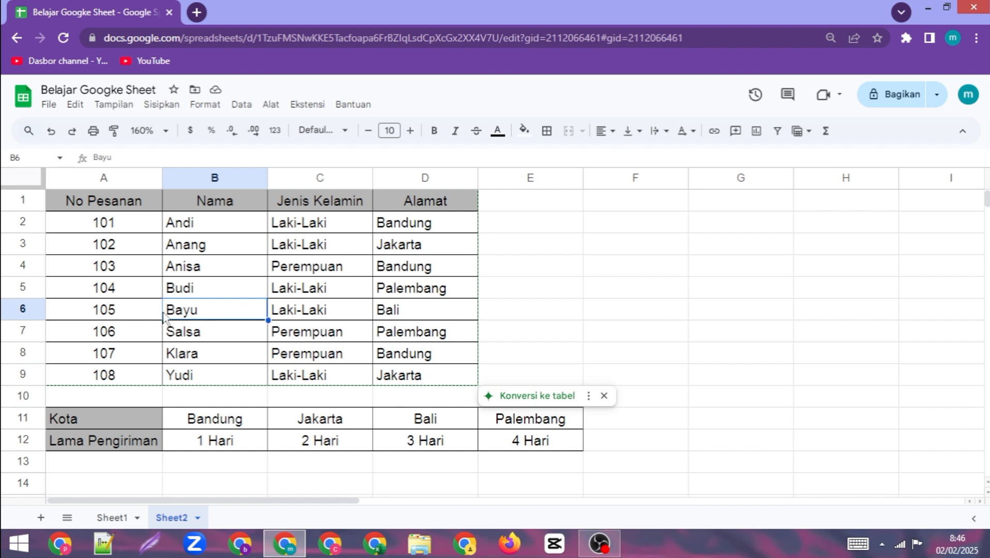
{"action": "left_click", "coordinate": [119, 517]}
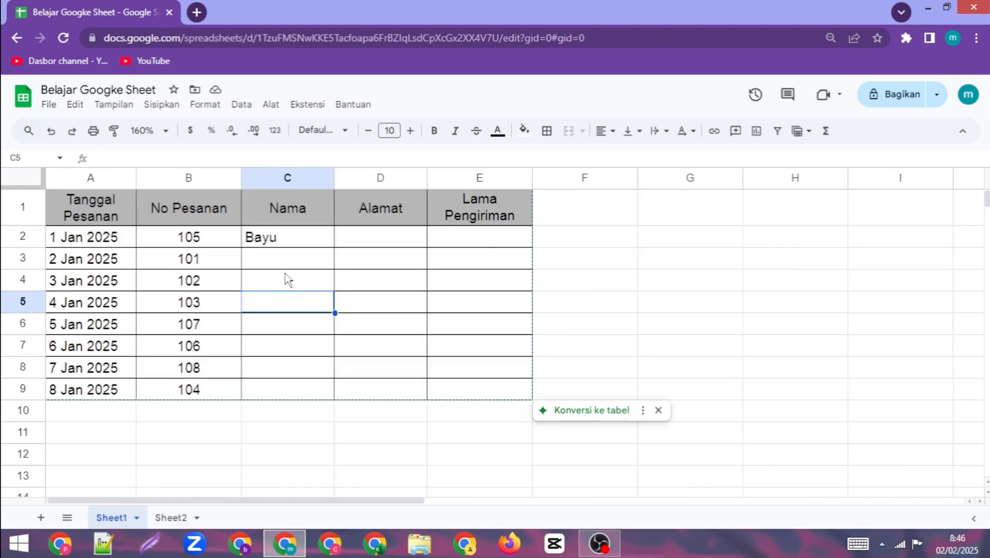
Review the VLOOKUP formula in C2 and its source data on Sheet2 without changing the formula.
{"action": "left_click", "coordinate": [288, 238]}
{"action": "double_click", "coordinate": [287, 238]}
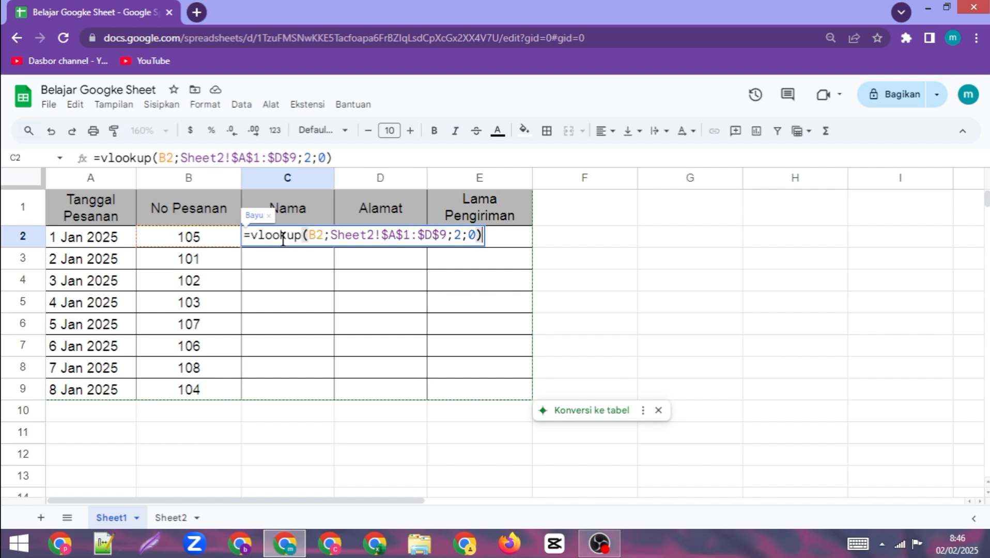
{"action": "key", "text": "Return"}
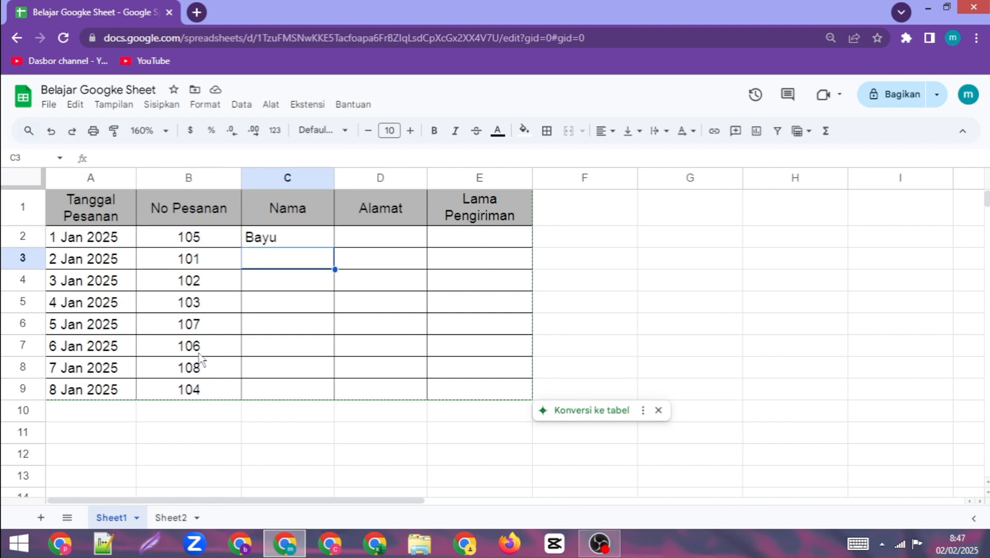
{"action": "key", "text": "ctrl+shift+Page_Down"}
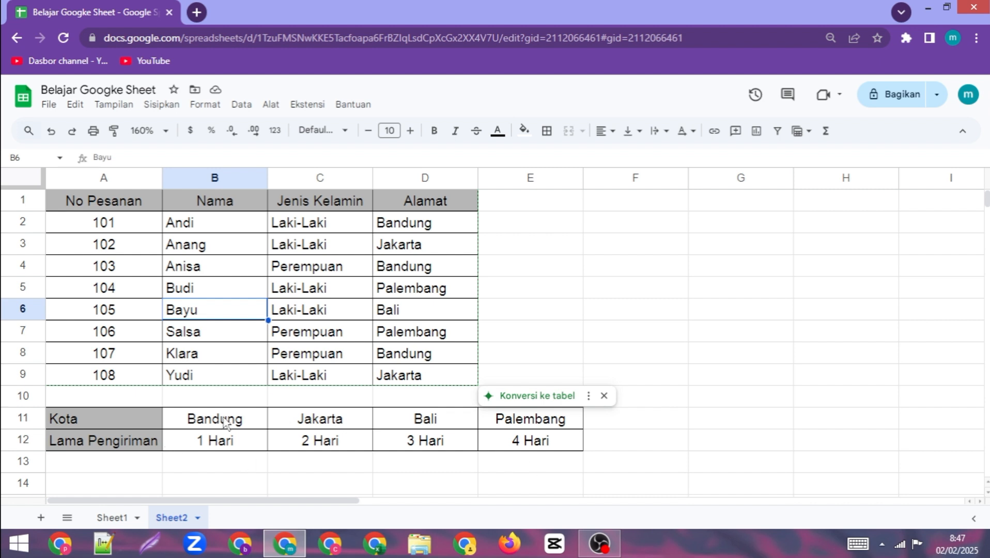
{"action": "left_click", "coordinate": [119, 519]}
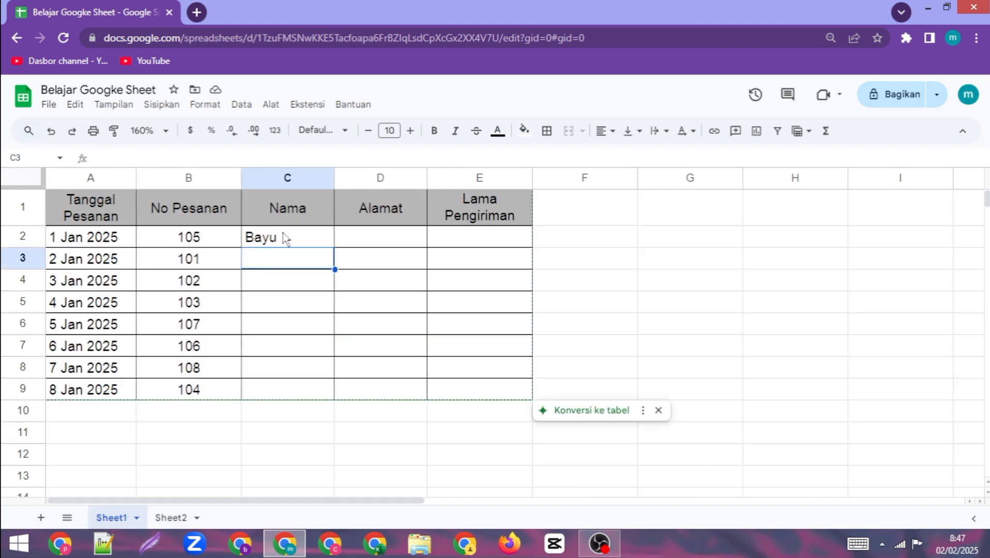
{"action": "double_click", "coordinate": [284, 239]}
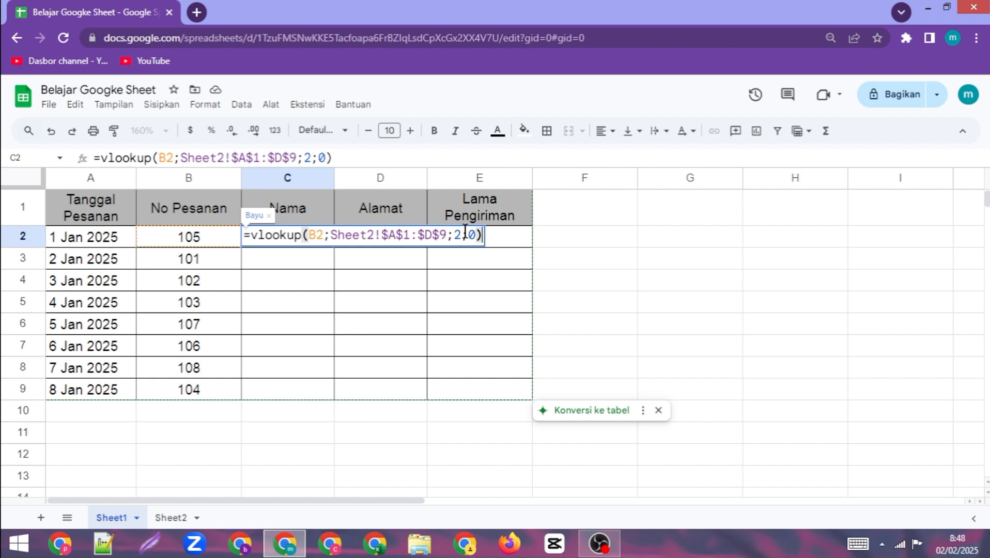
{"action": "key", "text": "Return"}
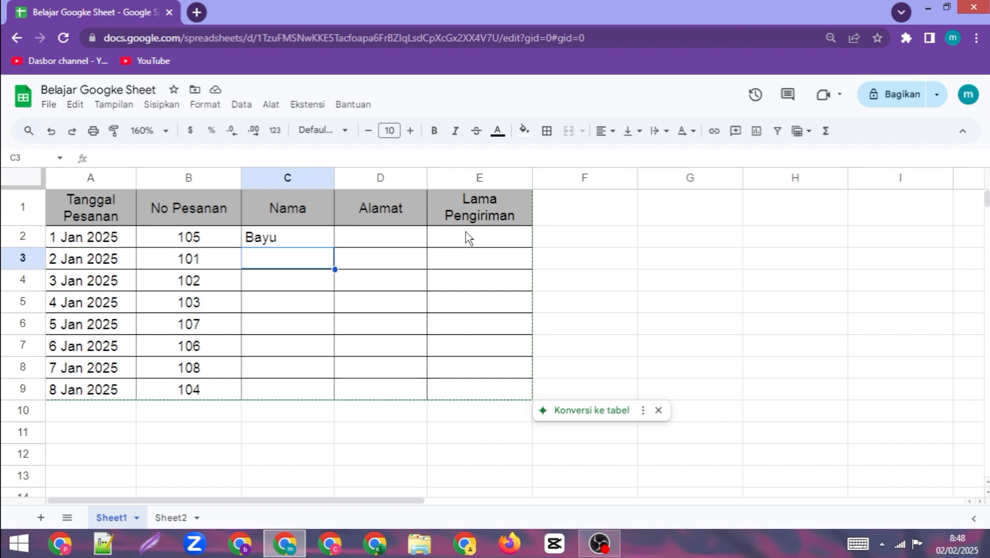
Fill the C2 formula down the Nama column through C9 and compare the names with Sheet2.
{"action": "left_click", "coordinate": [331, 237]}
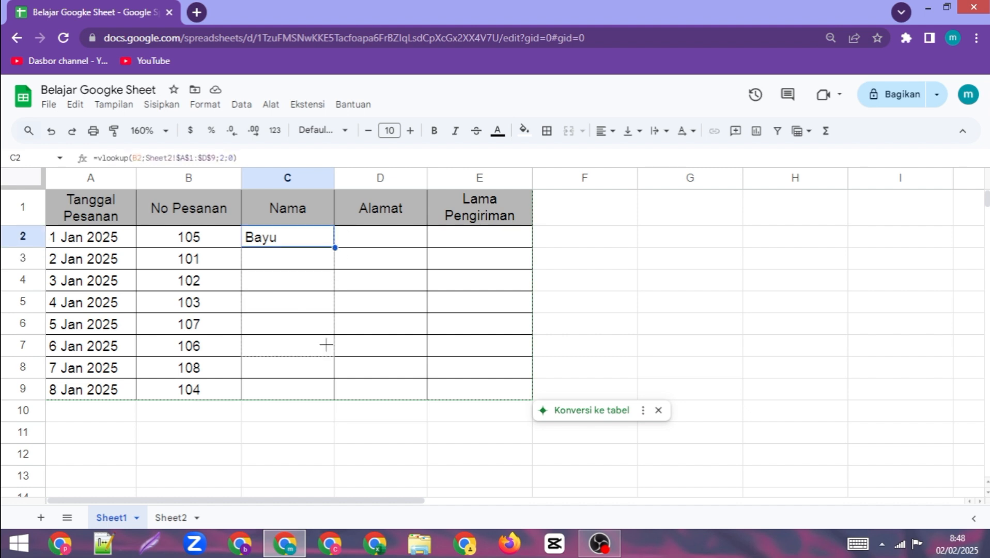
{"action": "left_click_drag", "start_coordinate": [326, 396], "coordinate": [331, 402]}
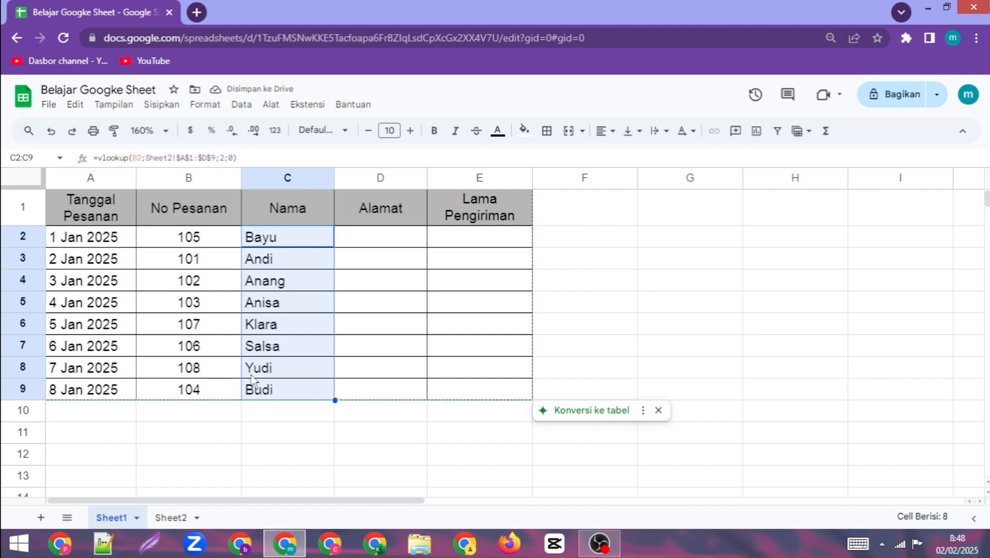
{"action": "left_click", "coordinate": [171, 518]}
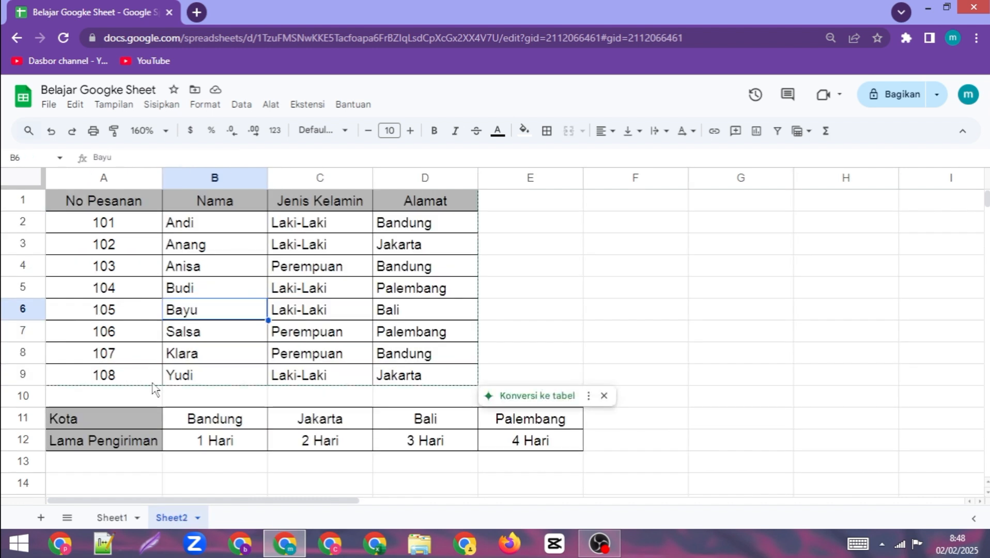
{"action": "left_click", "coordinate": [111, 520]}
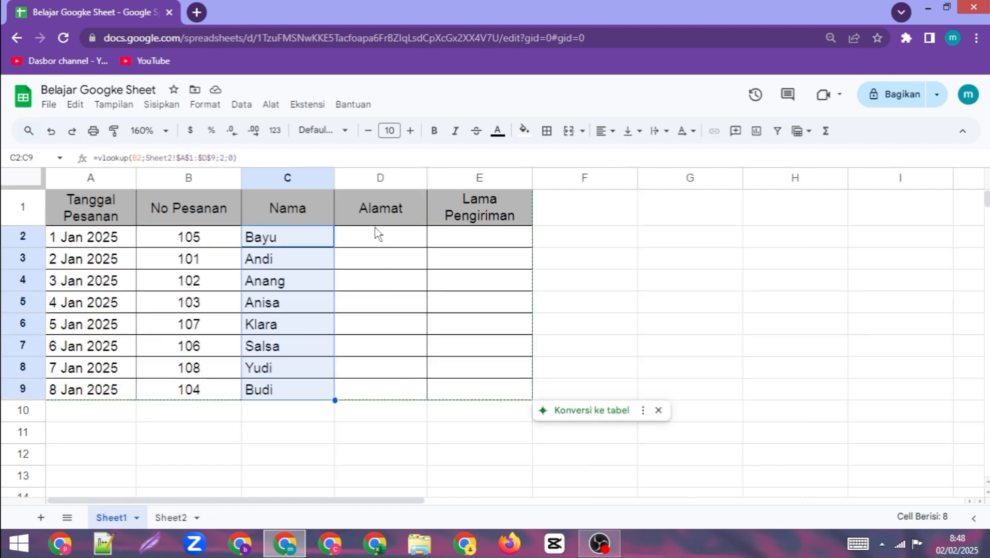
Start a VLOOKUP formula in D2 under Alamat on Sheet1, with the order number in B2 as the search key.
{"action": "left_click", "coordinate": [374, 227]}
{"action": "left_click", "coordinate": [375, 233]}
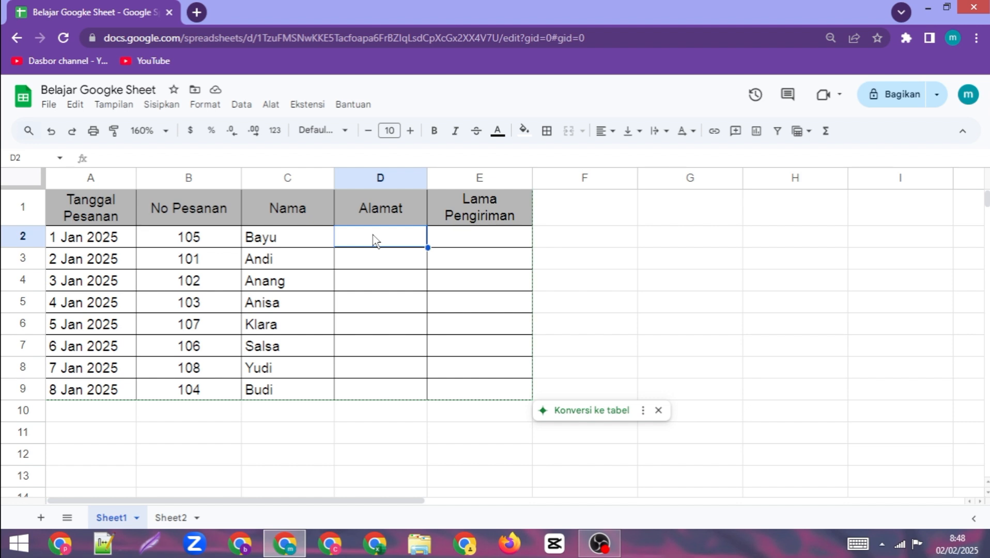
{"action": "type", "text": "="}
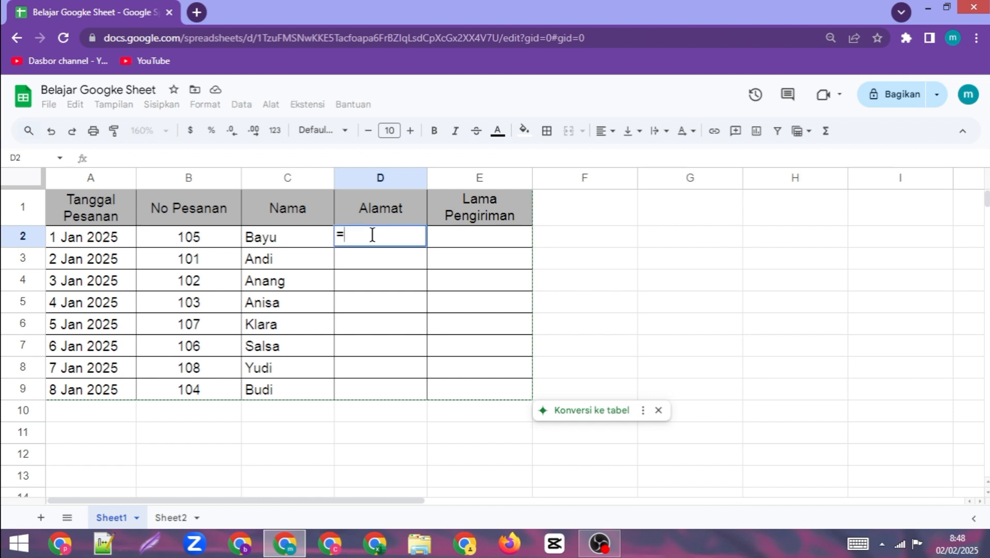
{"action": "type", "text": "vlokk"}
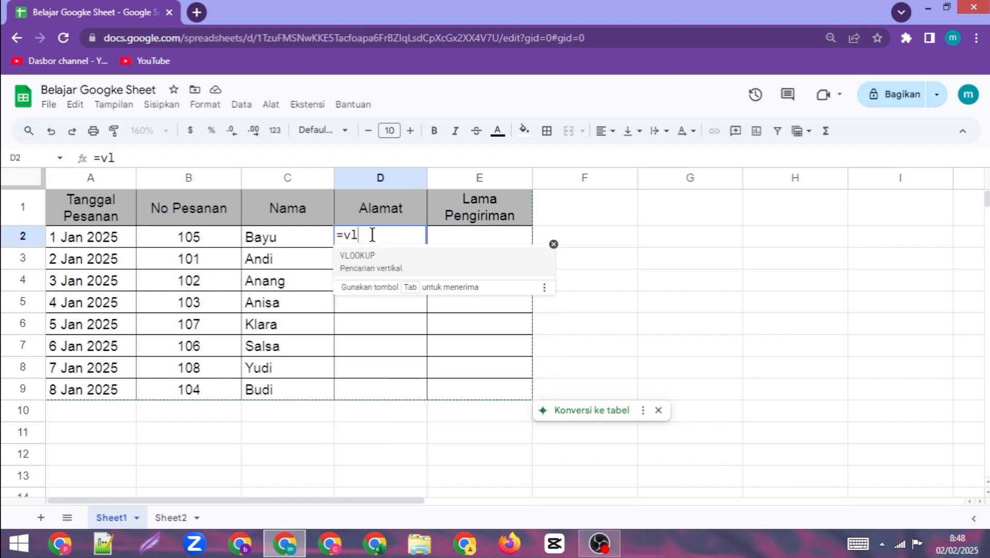
{"action": "key", "text": "BackSpace"}
{"action": "key", "text": "BackSpace"}
{"action": "type", "text": "okup"}
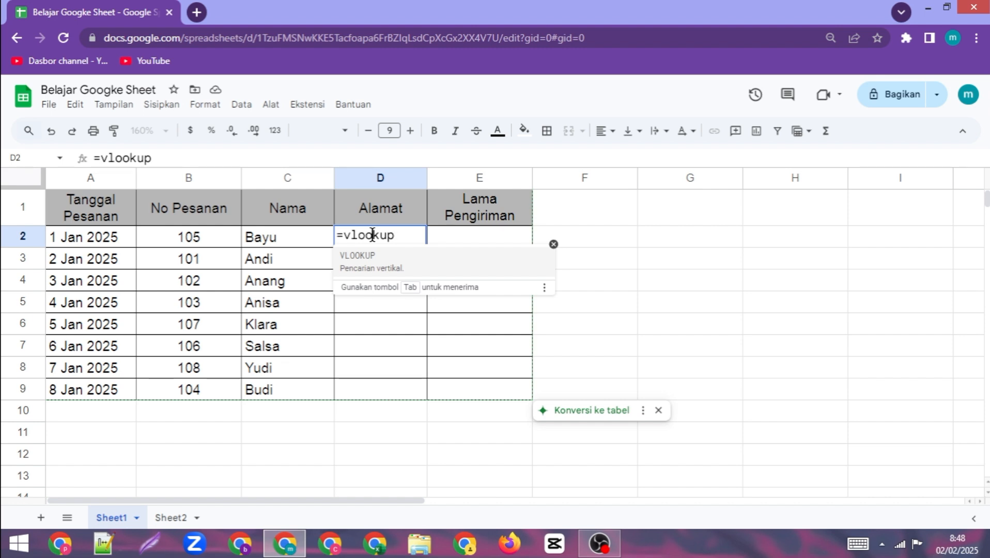
{"action": "type", "text": "("}
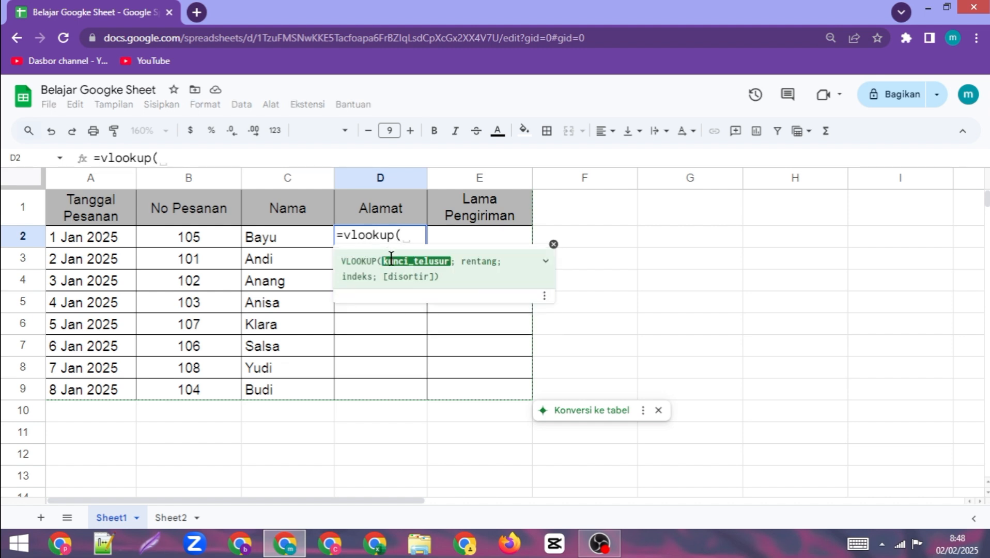
{"action": "left_click", "coordinate": [194, 237]}
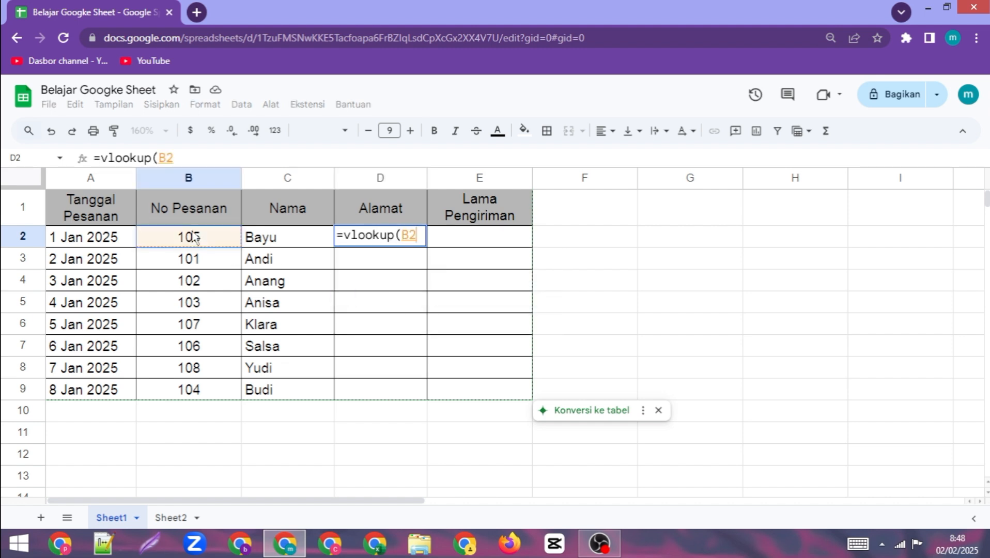
{"action": "type", "text": ";"}
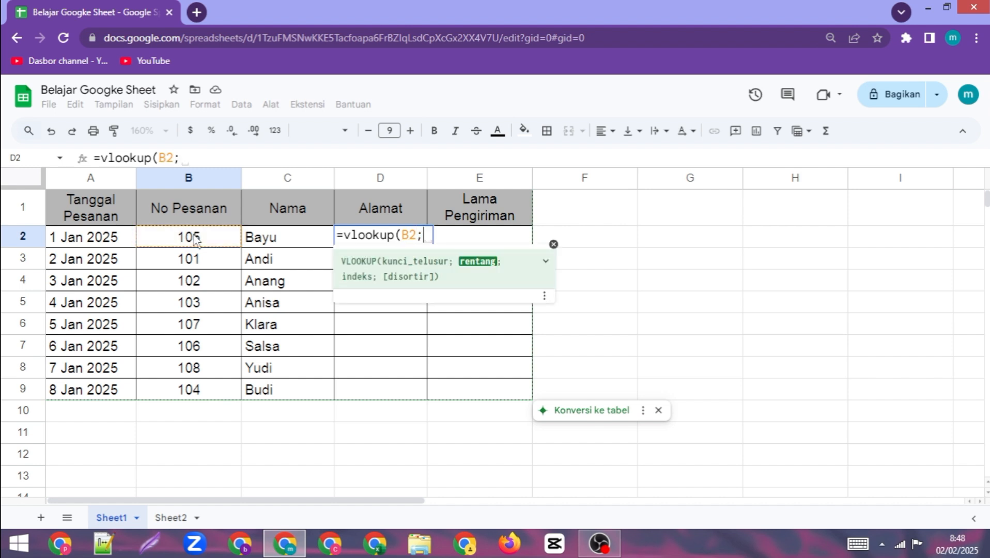
Add the order table Sheet2!A1:D9 as the lookup range of the D2 formula, locked as the absolute reference $A$1:$D$9.
{"action": "left_click", "coordinate": [164, 517]}
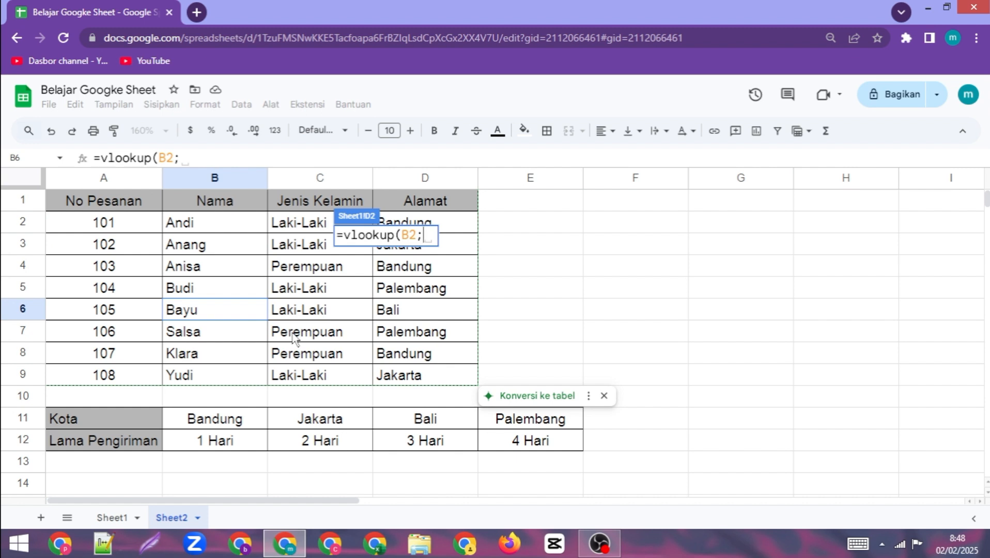
{"action": "left_click_drag", "start_coordinate": [111, 206], "coordinate": [432, 391]}
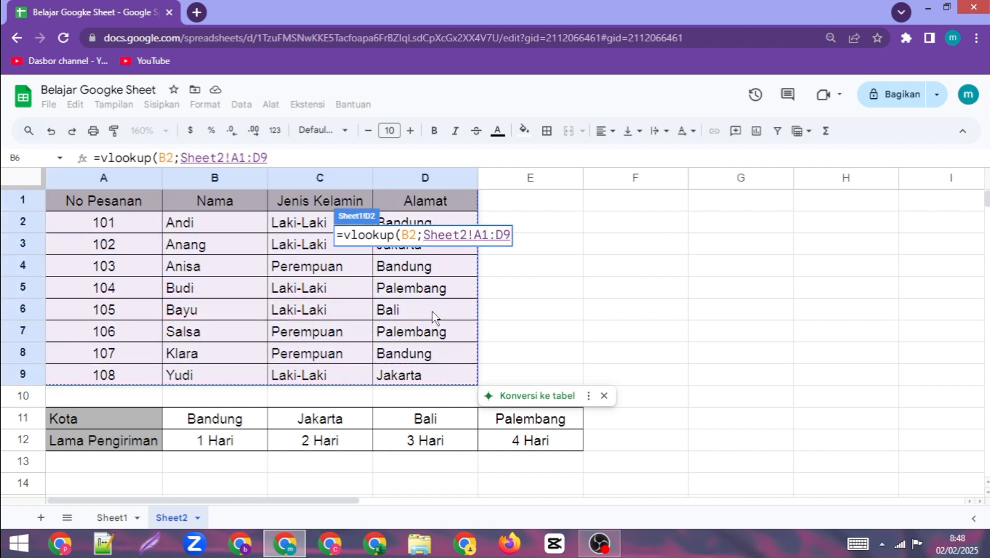
{"action": "key", "text": "F4"}
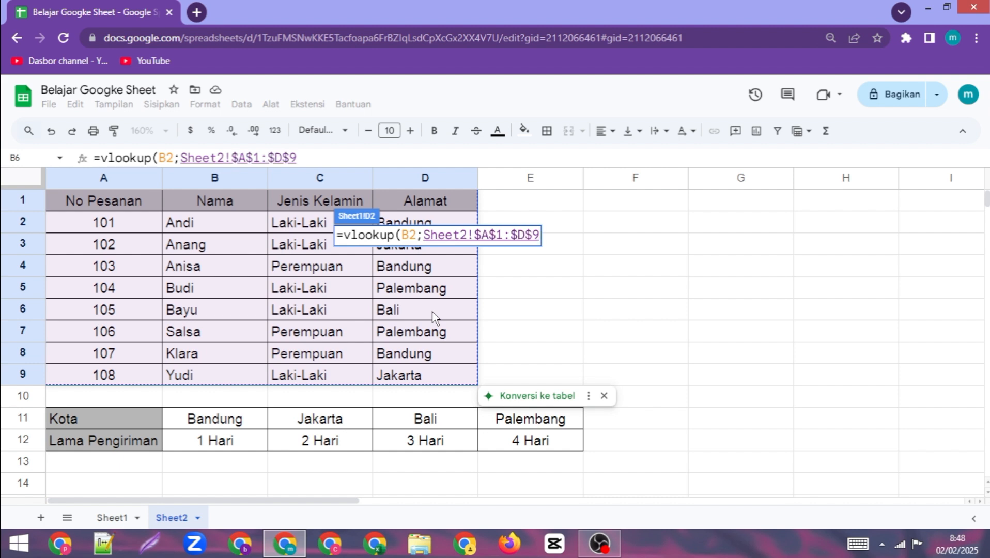
{"action": "type", "text": ";"}
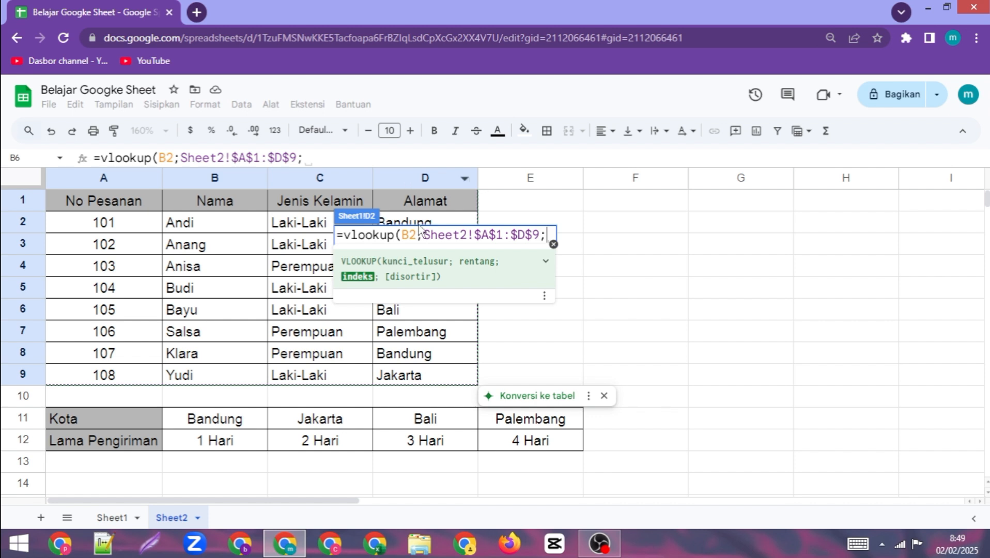
Complete the D2 formula with column index 4 and sort argument 0, and enter it.
{"action": "type", "text": "4"}
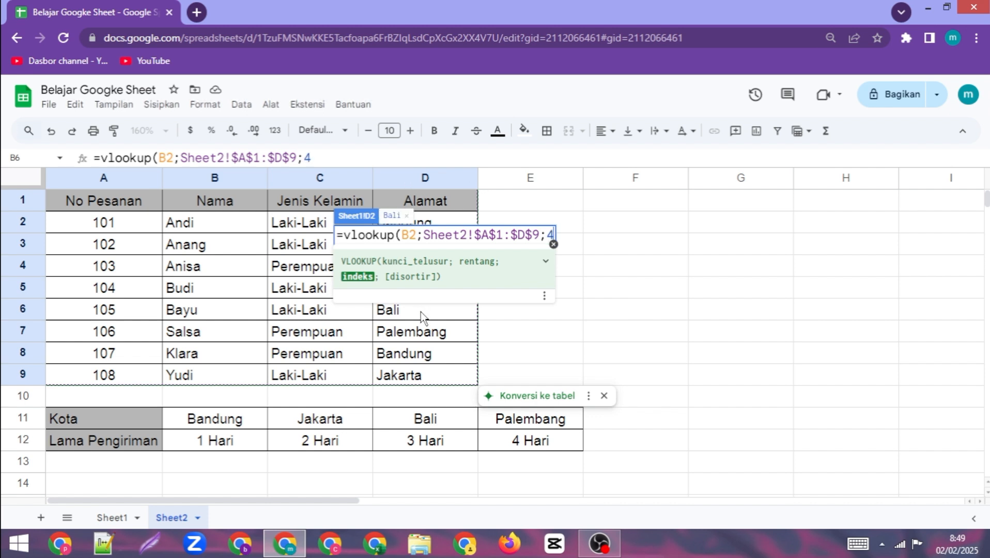
{"action": "type", "text": ";"}
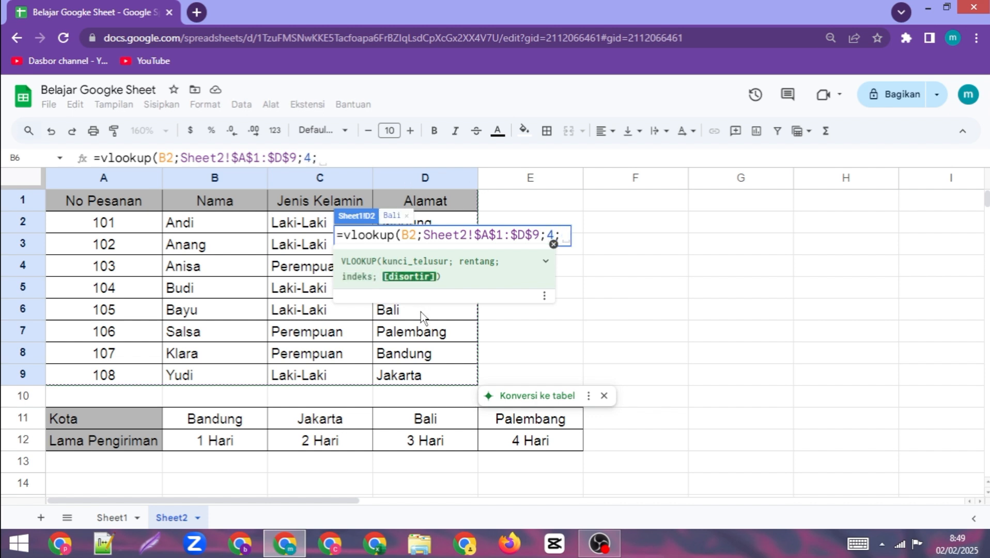
{"action": "type", "text": "0"}
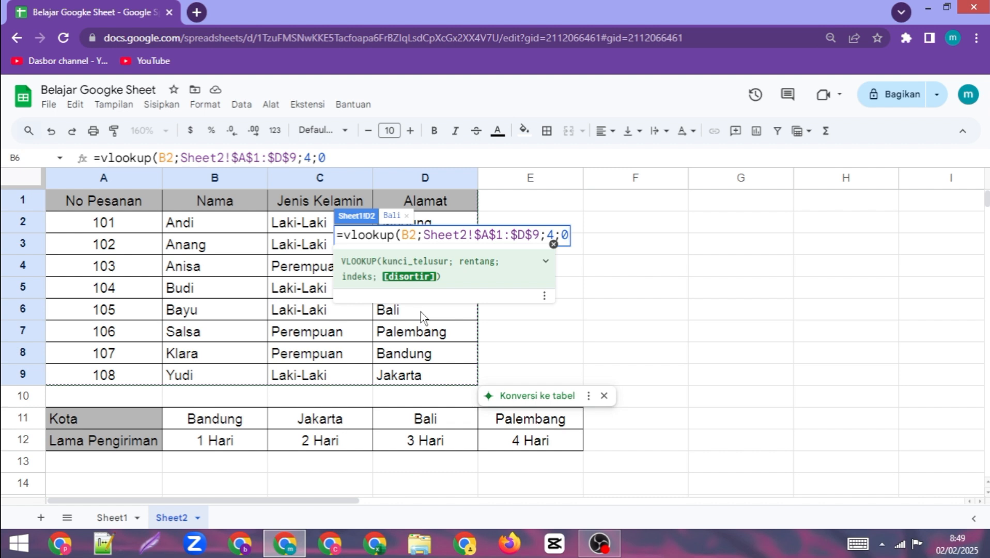
{"action": "type", "text": ")"}
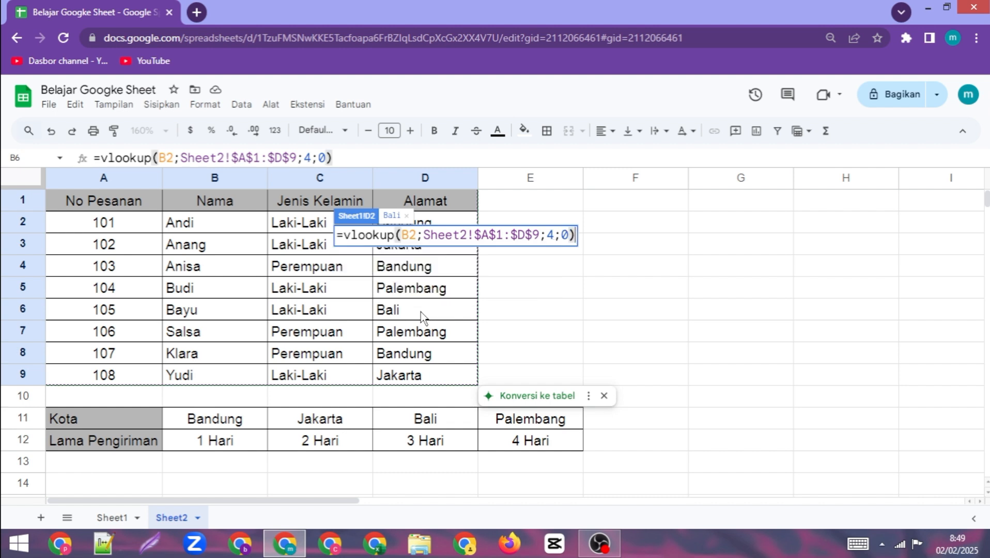
{"action": "key", "text": "Return"}
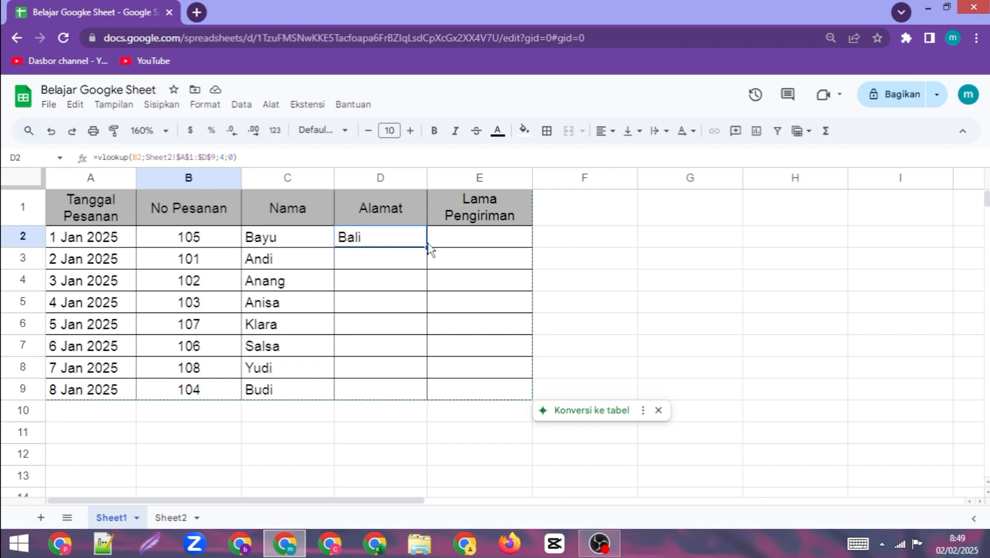
Fill the D2 formula down the Alamat column through D9 and compare the addresses with the order table on Sheet2.
{"action": "left_click_drag", "start_coordinate": [427, 248], "coordinate": [427, 401]}
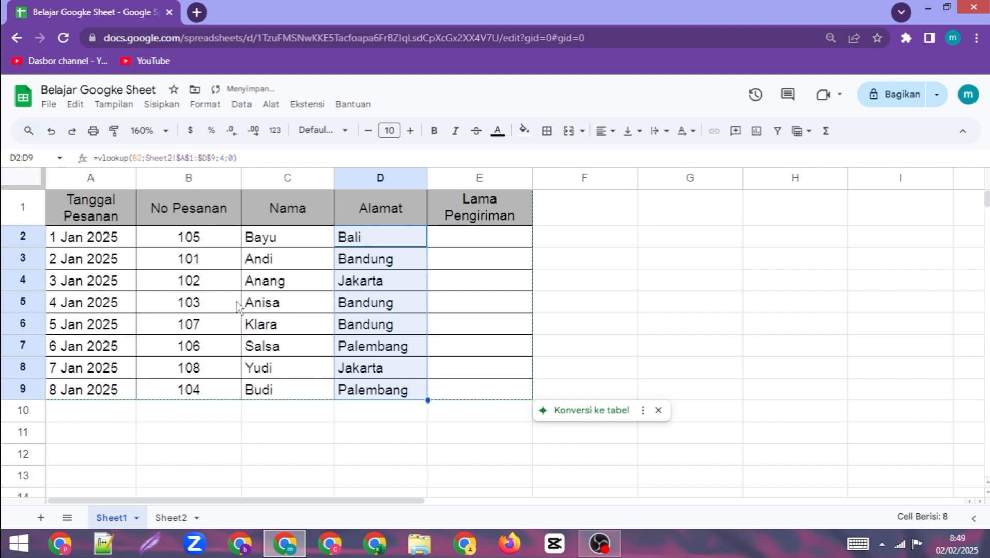
{"action": "left_click", "coordinate": [294, 309]}
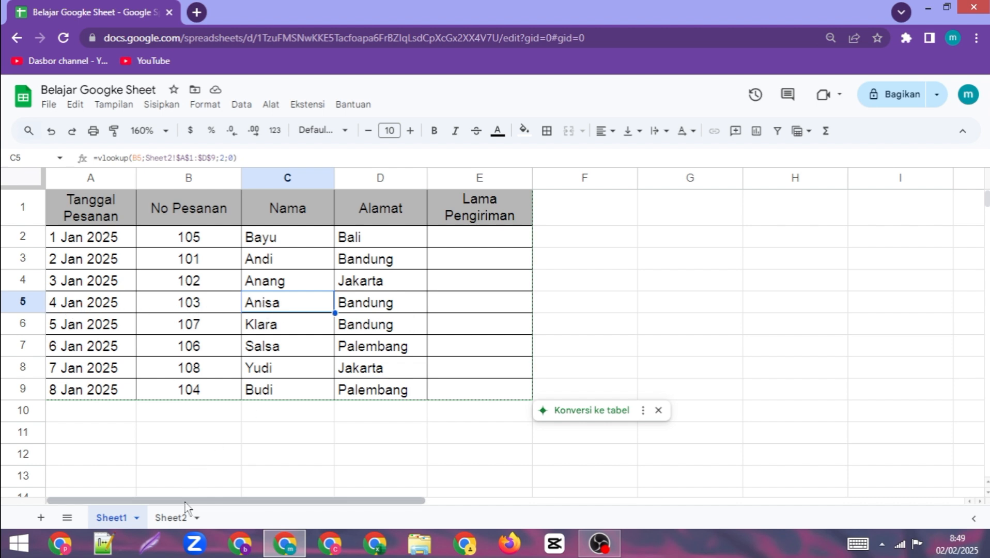
{"action": "left_click", "coordinate": [170, 518]}
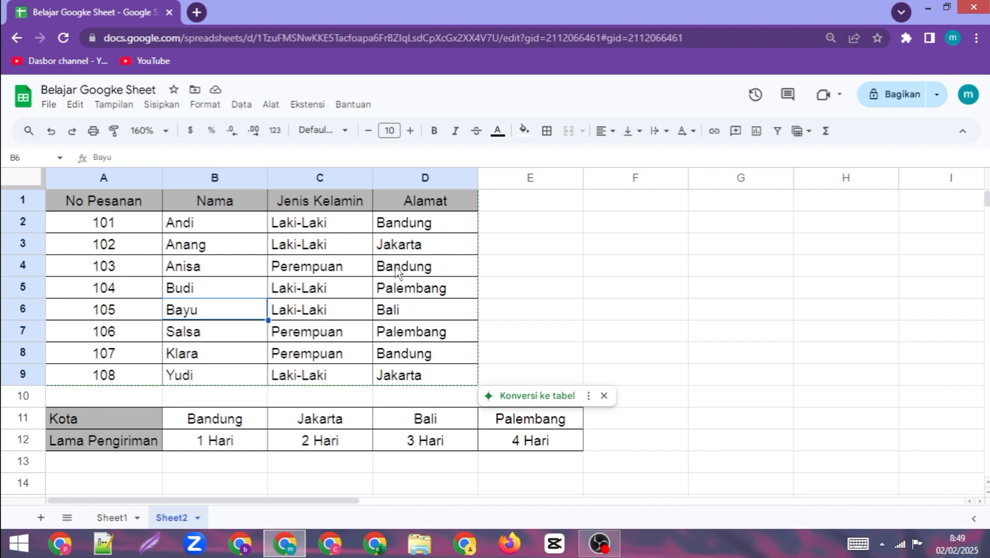
{"action": "left_click", "coordinate": [111, 517]}
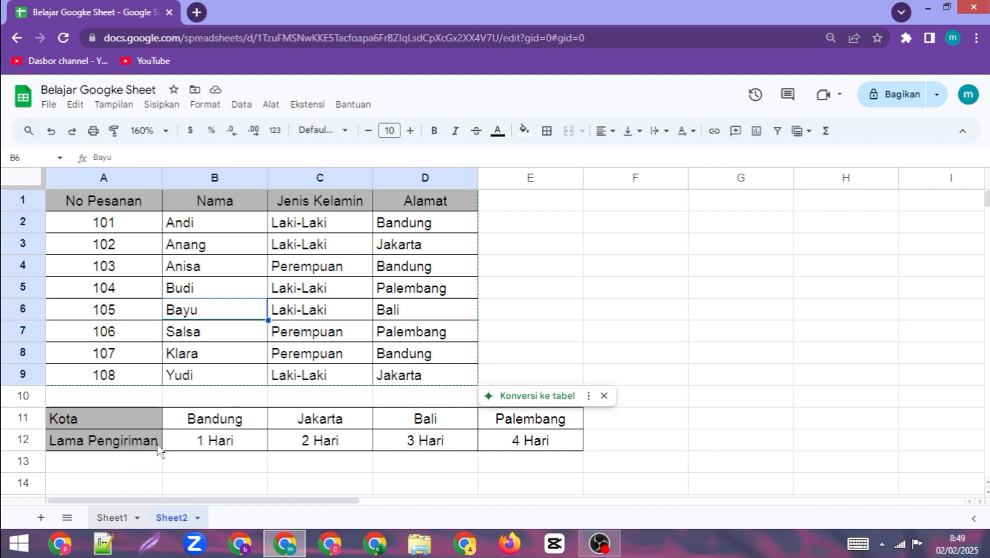
Examine the horizontal Kota and Lama Pengiriman table on Sheet2 as the source for Sheet1's empty Lama Pengiriman column.
{"action": "left_click", "coordinate": [170, 518]}
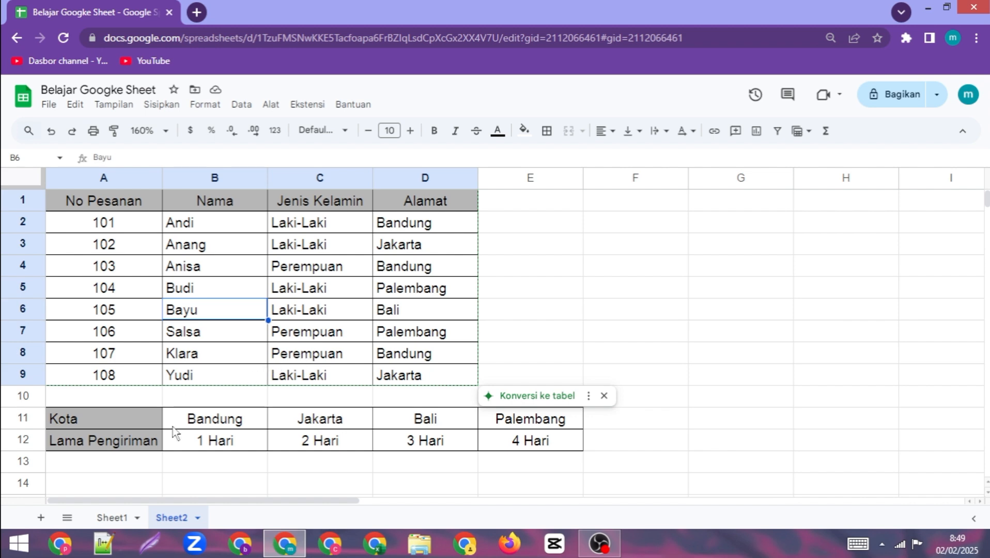
{"action": "left_click", "coordinate": [120, 517]}
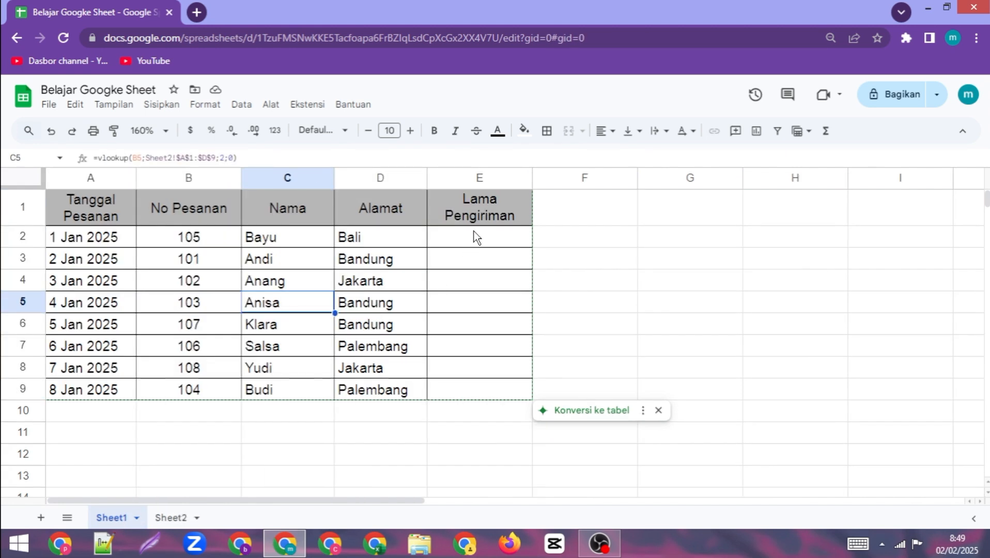
{"action": "left_click", "coordinate": [167, 516]}
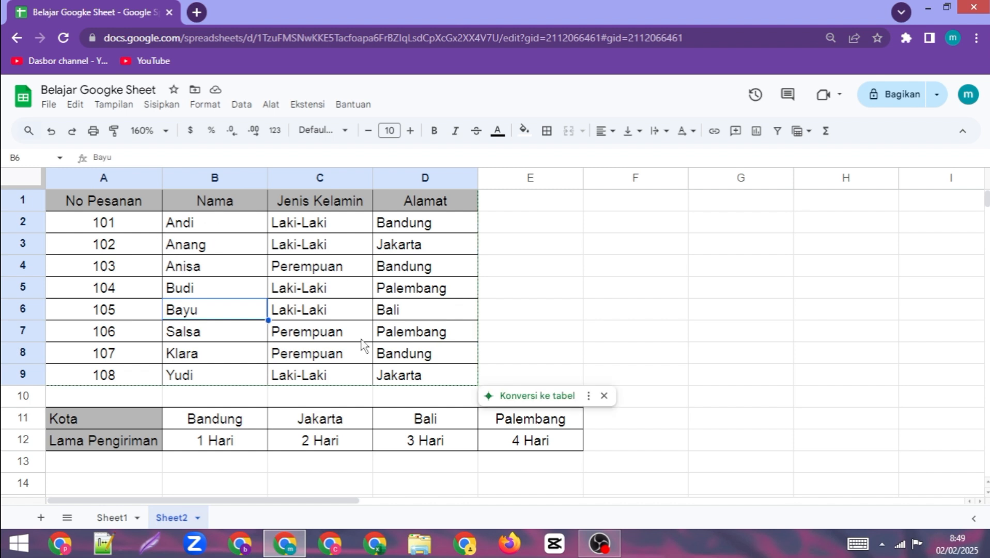
{"action": "left_click", "coordinate": [116, 419]}
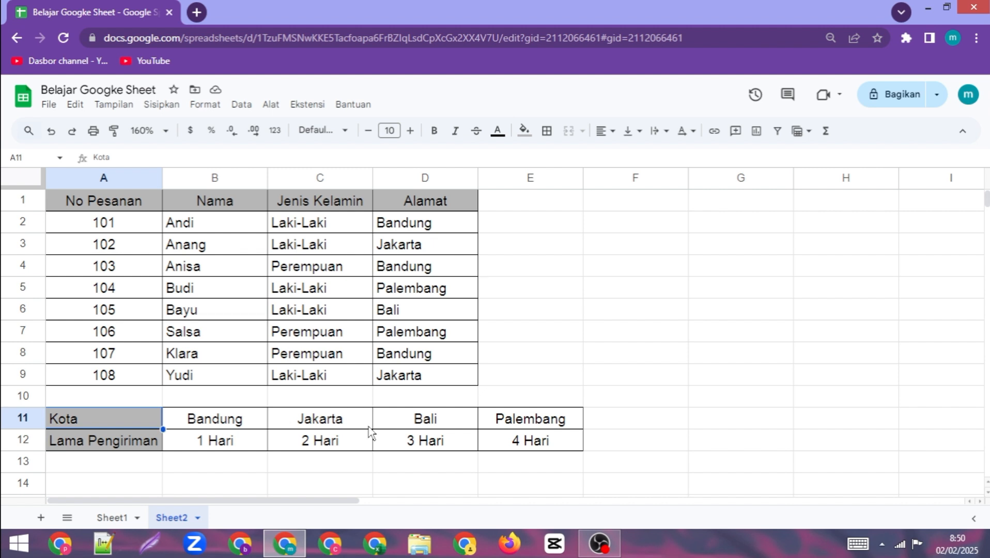
Start an HLOOKUP formula in E2 under Lama Pengiriman on Sheet1, with the address in D2 as the search key.
{"action": "left_click", "coordinate": [116, 518]}
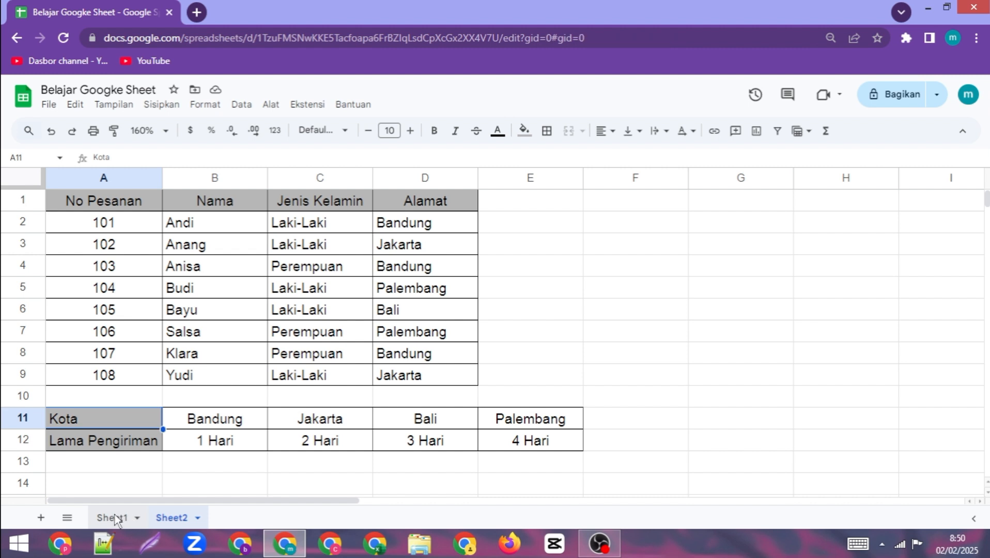
{"action": "left_click", "coordinate": [466, 239]}
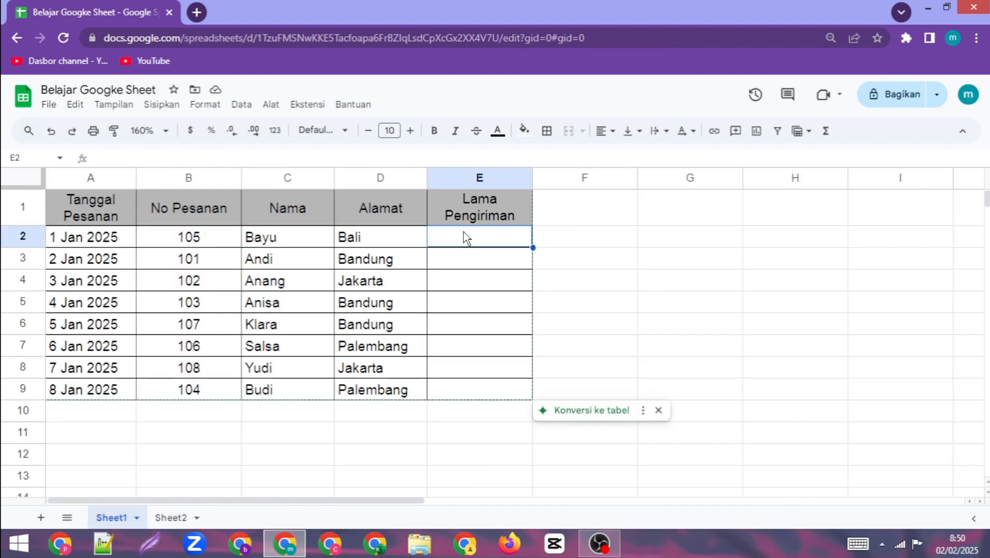
{"action": "type", "text": "=h"}
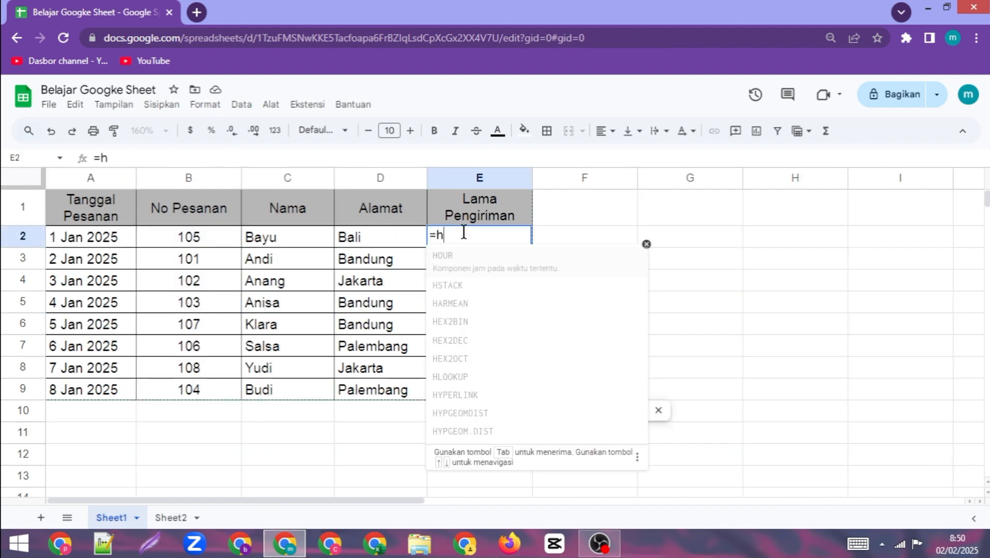
{"action": "type", "text": "lookup"}
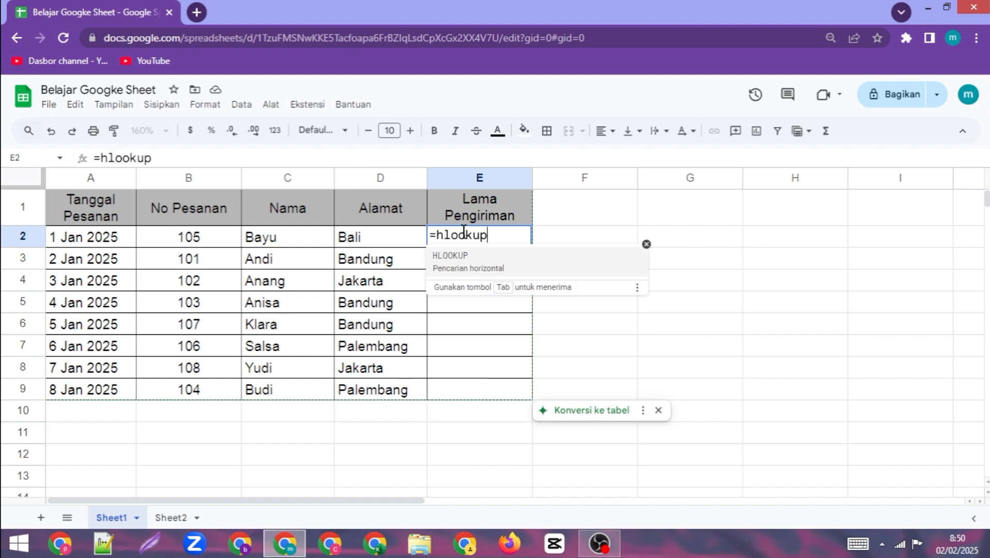
{"action": "type", "text": "("}
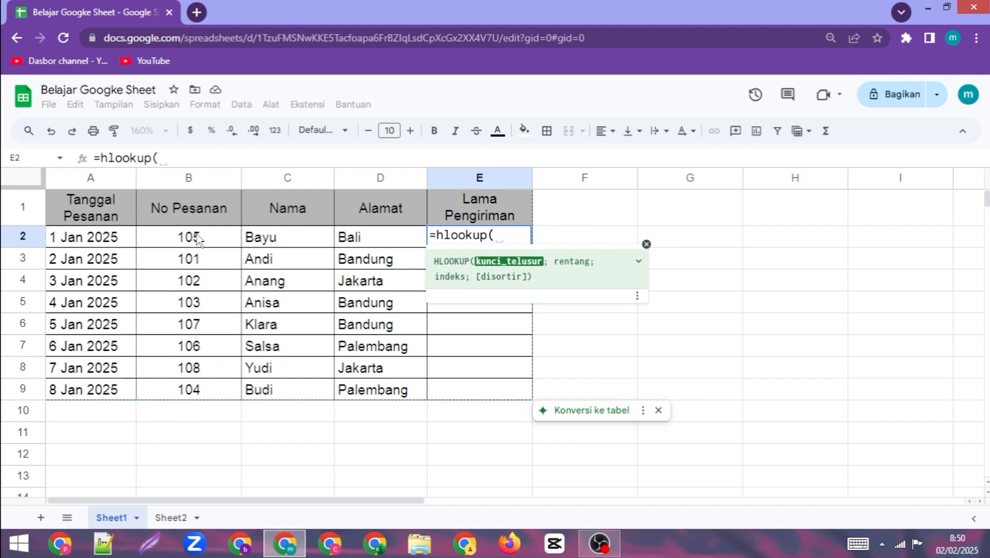
{"action": "left_click", "coordinate": [370, 241]}
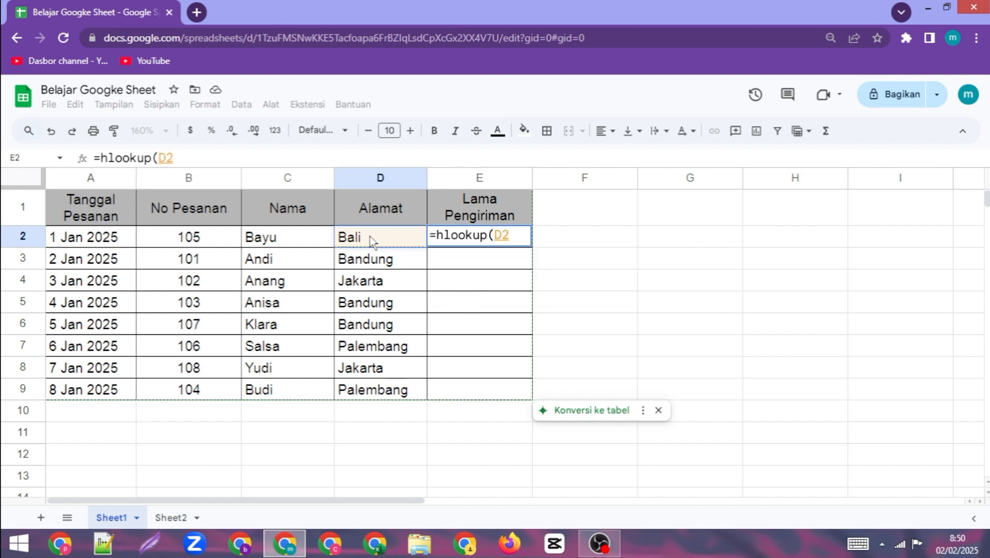
{"action": "type", "text": ";"}
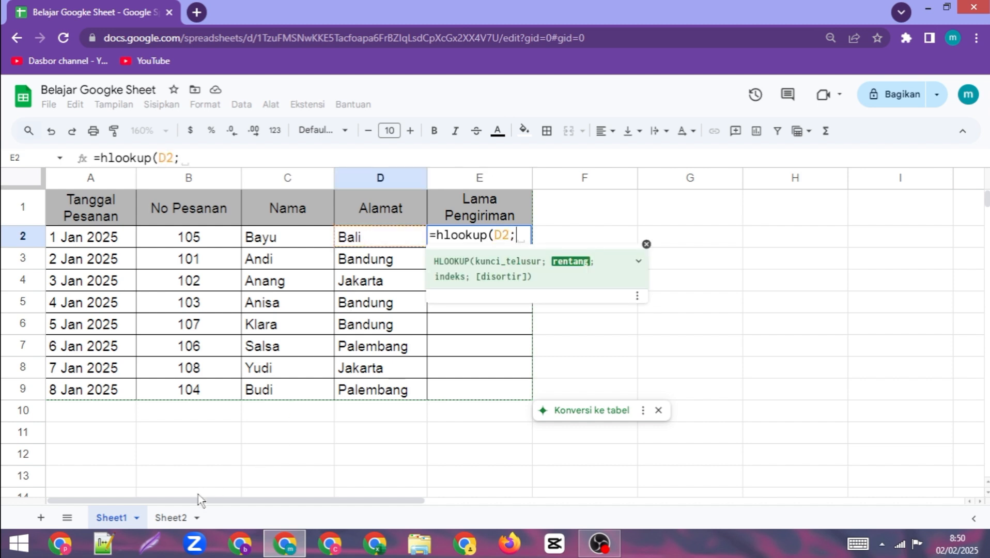
Add the delivery-time table Sheet2!A11:E12 as the lookup range of the E2 formula, locked as the absolute reference $A$11:$E$12.
{"action": "left_click", "coordinate": [176, 518]}
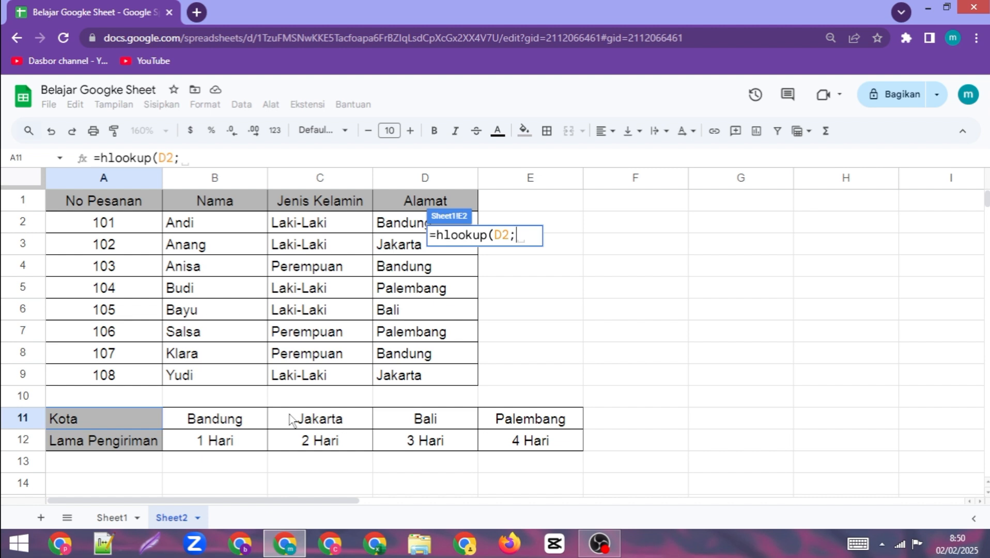
{"action": "left_click_drag", "start_coordinate": [131, 413], "coordinate": [215, 440]}
{"action": "left_click_drag", "start_coordinate": [517, 448], "coordinate": [536, 448]}
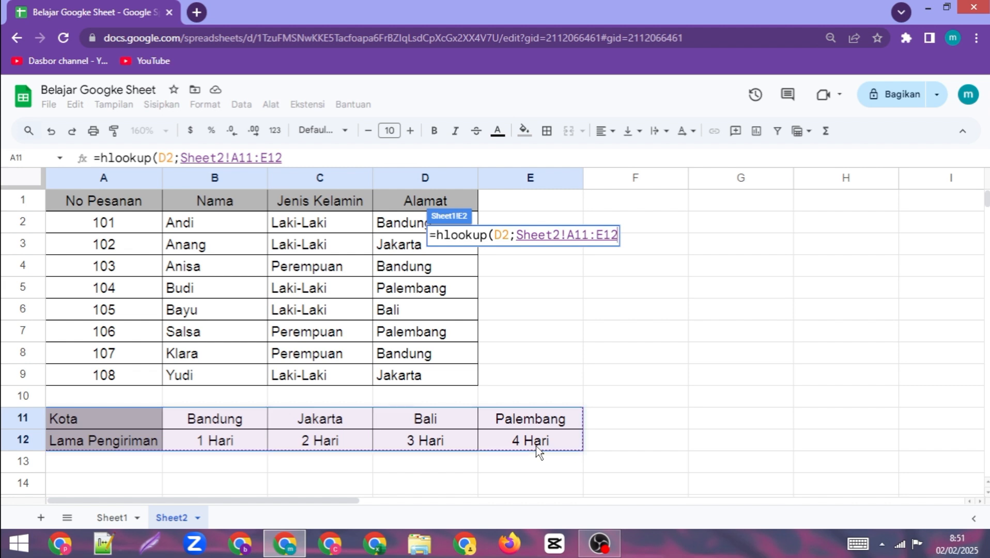
{"action": "key", "text": "F4"}
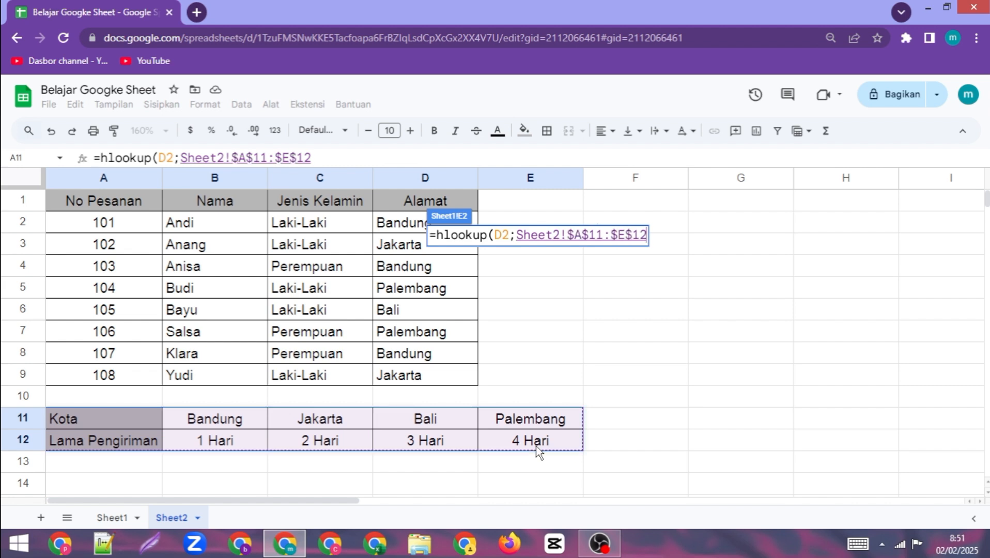
{"action": "type", "text": ";"}
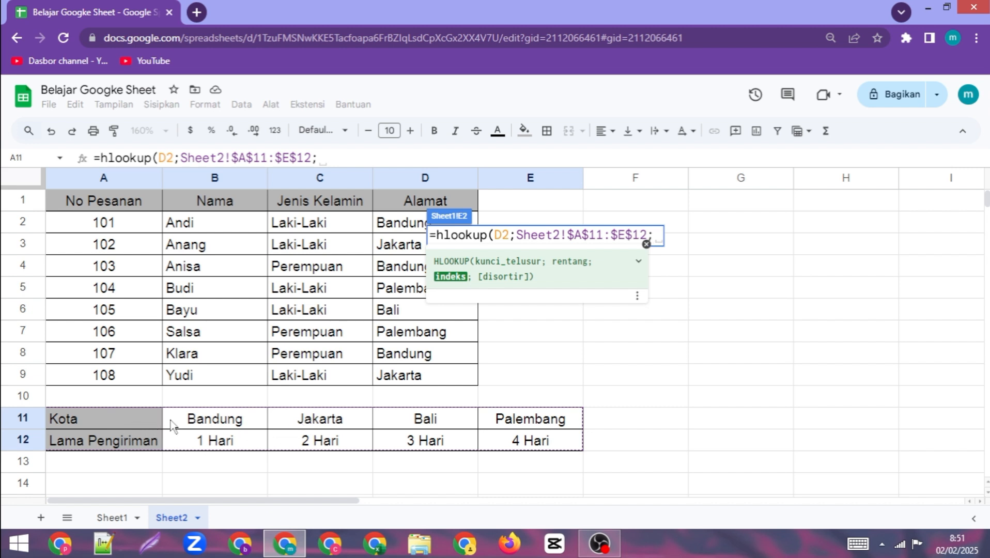
Complete the E2 HLOOKUP formula with row index 2 and exact match 0, and enter it.
{"action": "type", "text": "2"}
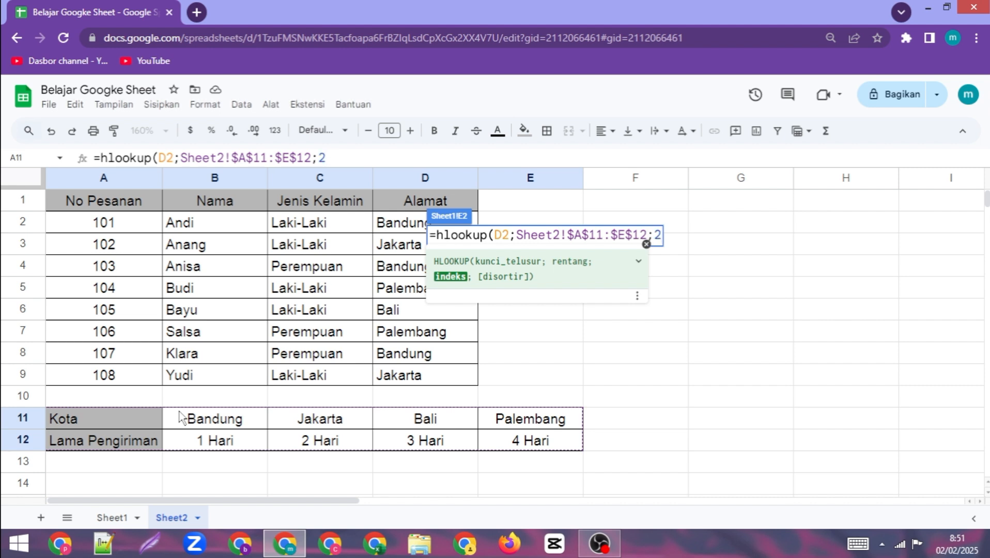
{"action": "type", "text": ";0"}
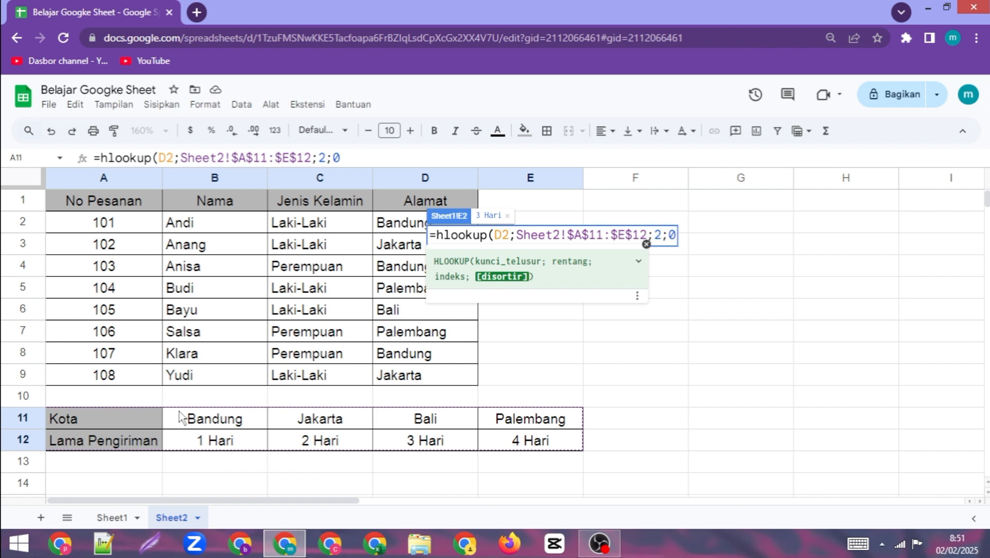
{"action": "type", "text": ")"}
{"action": "key", "text": "Return"}
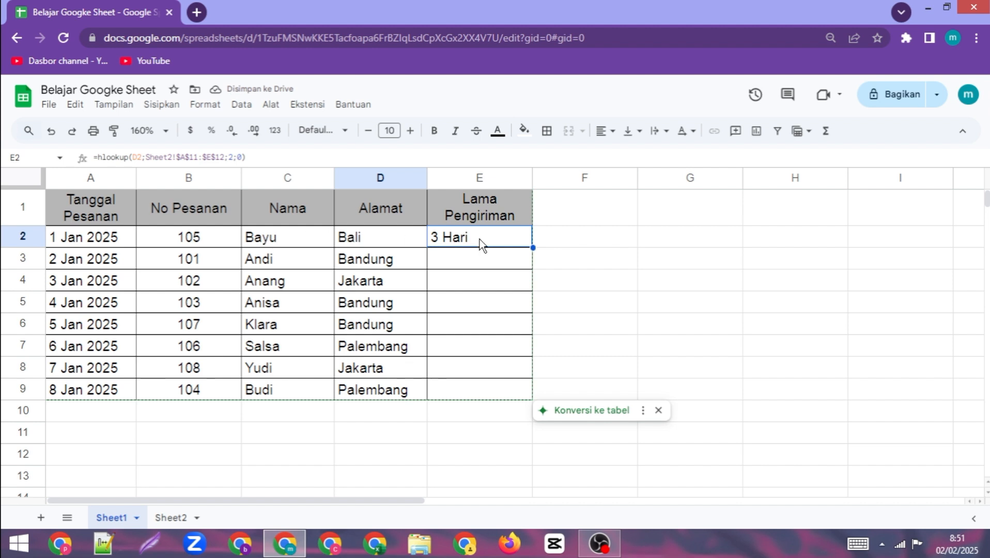
Fill the E2 formula down the Lama Pengiriman column through E9 and centre the values in E2:E9 horizontally.
{"action": "left_click_drag", "start_coordinate": [533, 248], "coordinate": [533, 401]}
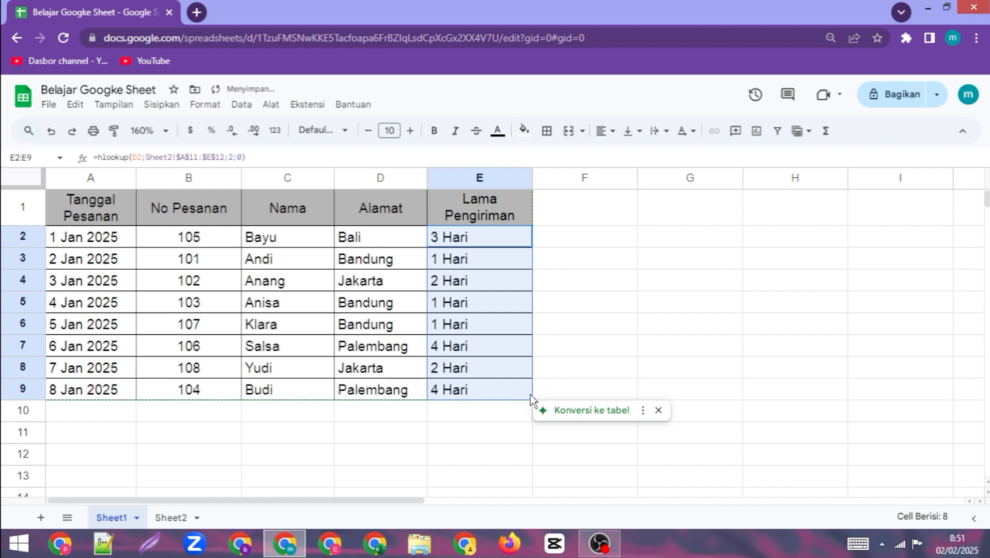
{"action": "left_click", "coordinate": [602, 135]}
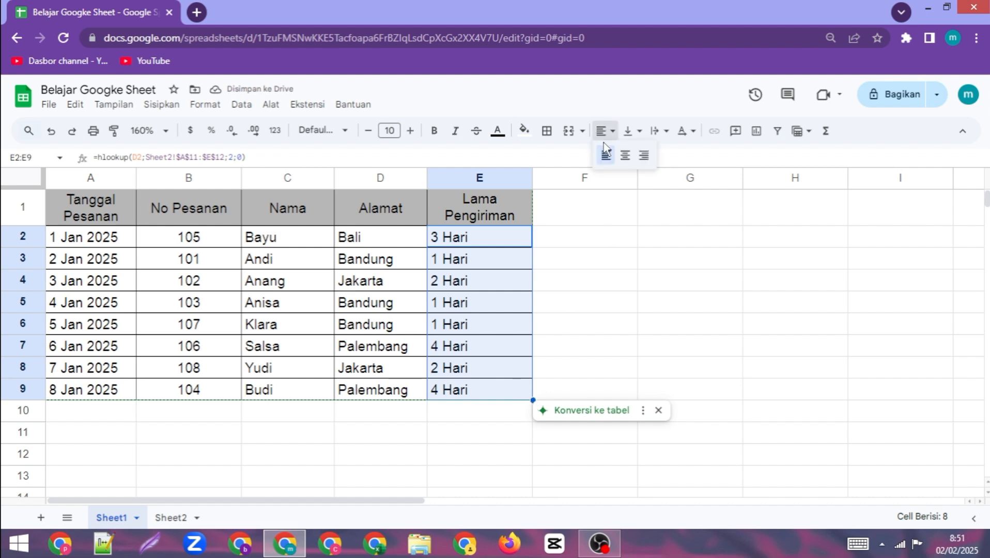
{"action": "left_click", "coordinate": [627, 160]}
{"action": "left_click", "coordinate": [491, 285]}
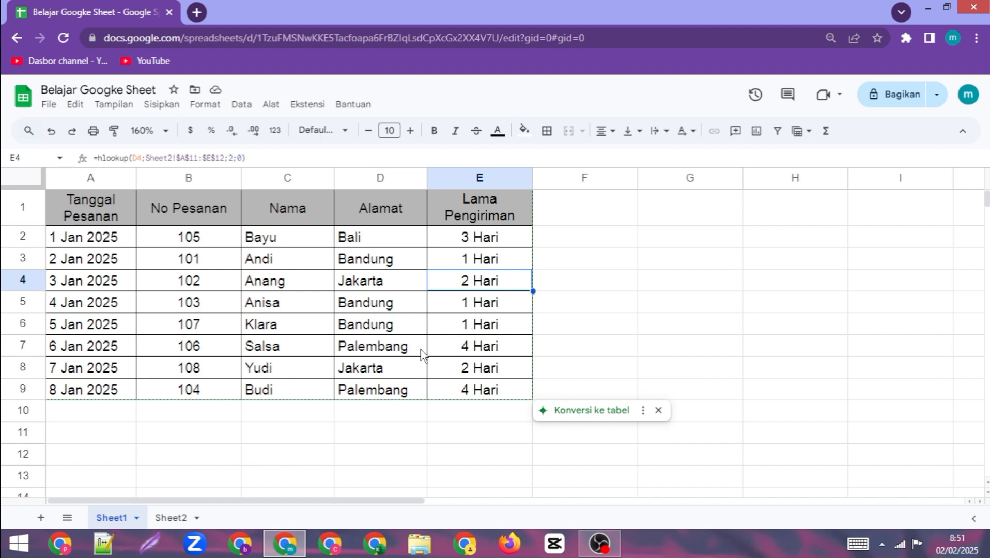
Compare the looked-up Nama, Alamat and Lama Pengiriman columns on Sheet1 with the vertical and horizontal source tables on Sheet2.
{"action": "left_click", "coordinate": [172, 518]}
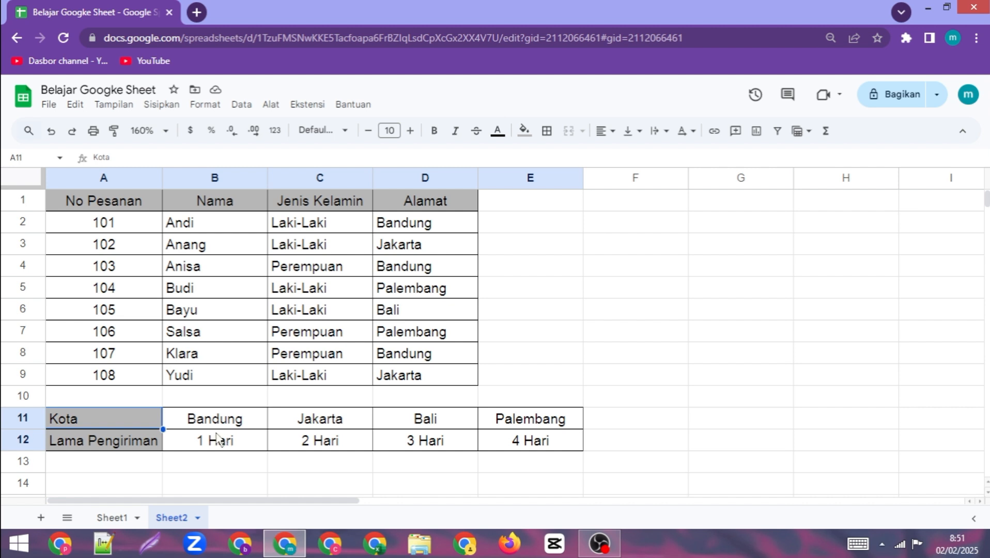
{"action": "left_click", "coordinate": [120, 517]}
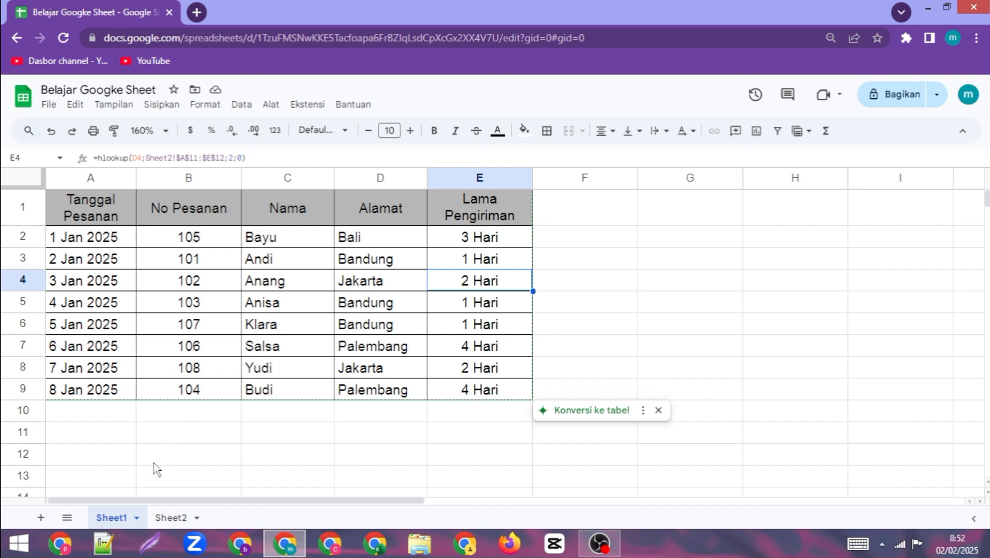
{"action": "left_click", "coordinate": [164, 515]}
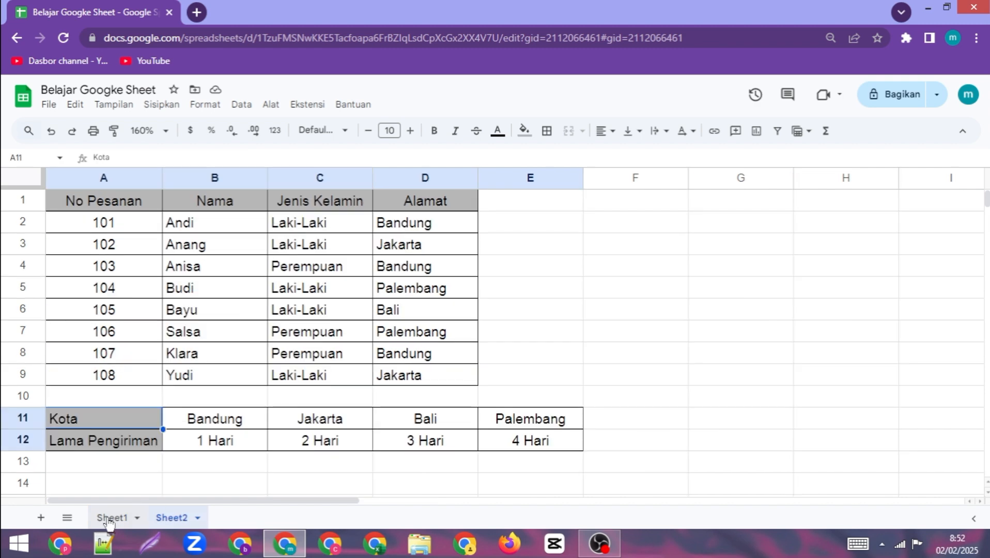
{"action": "left_click", "coordinate": [114, 518]}
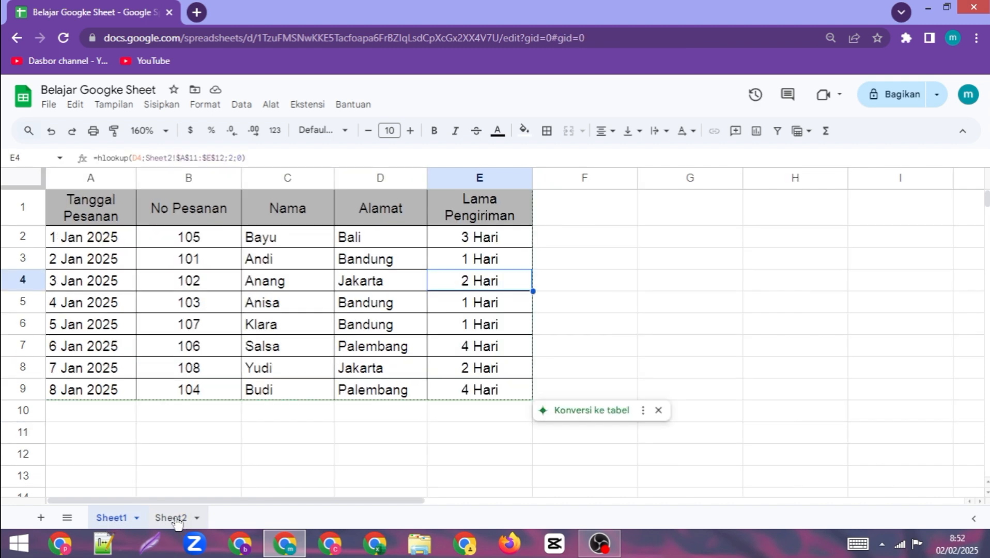
{"action": "left_click", "coordinate": [173, 518]}
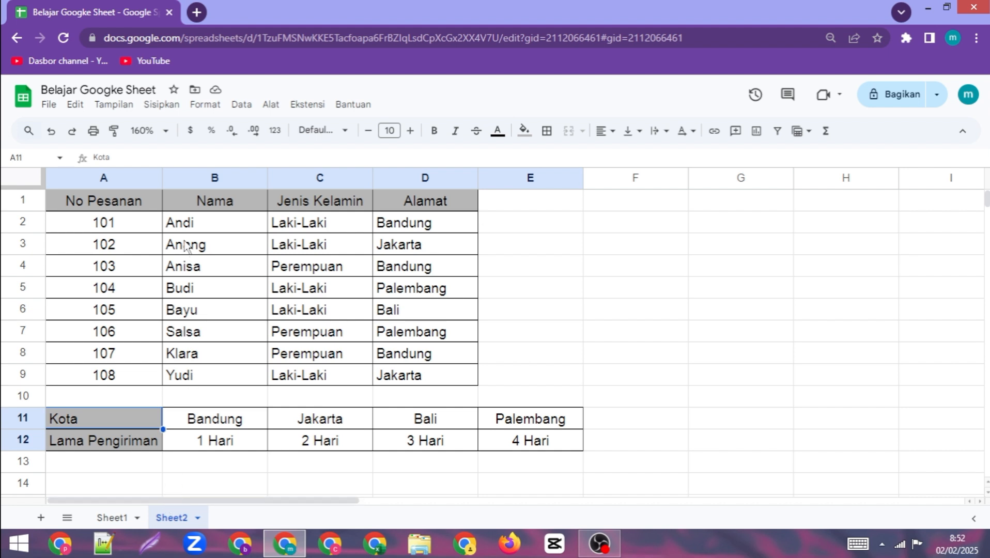
{"action": "left_click", "coordinate": [112, 520]}
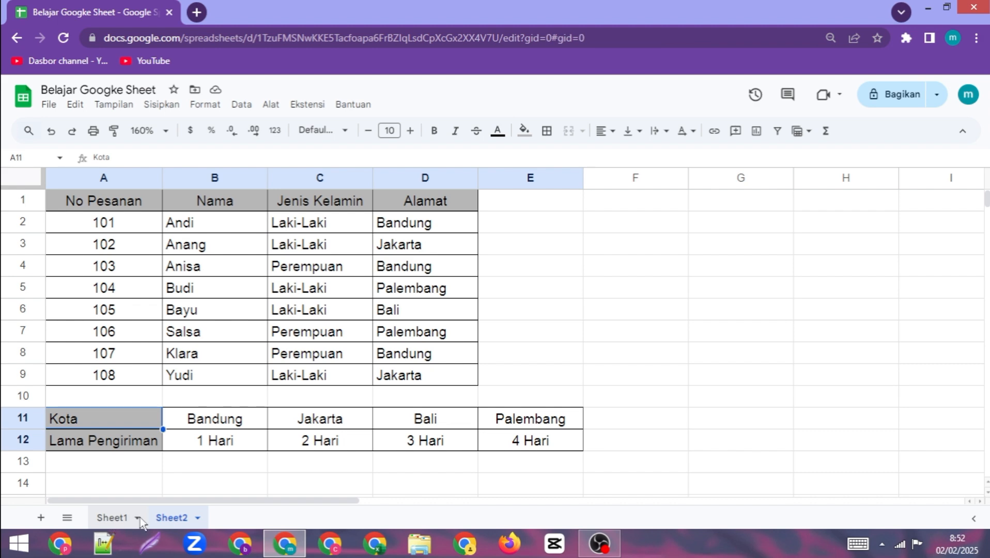
{"action": "left_click", "coordinate": [172, 517]}
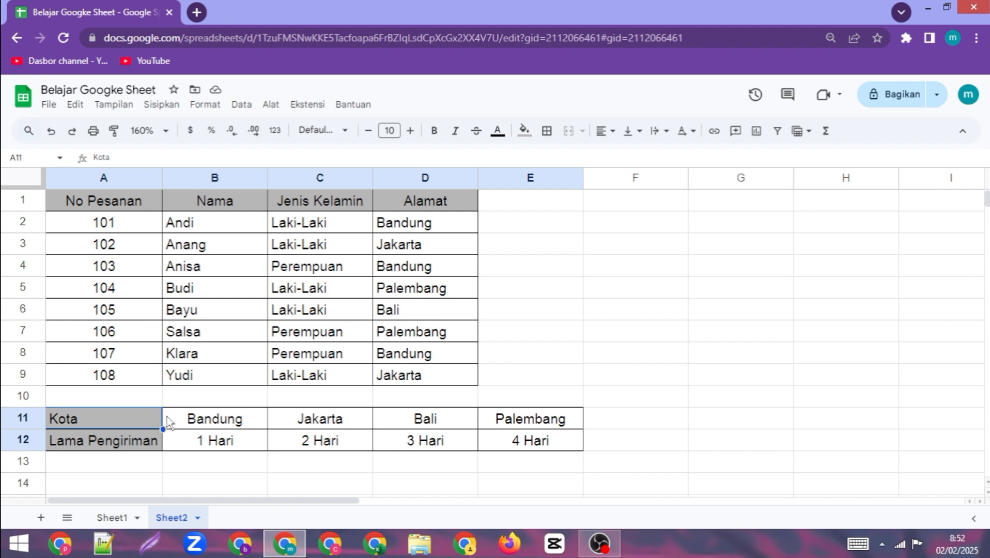
{"action": "left_click", "coordinate": [115, 518]}
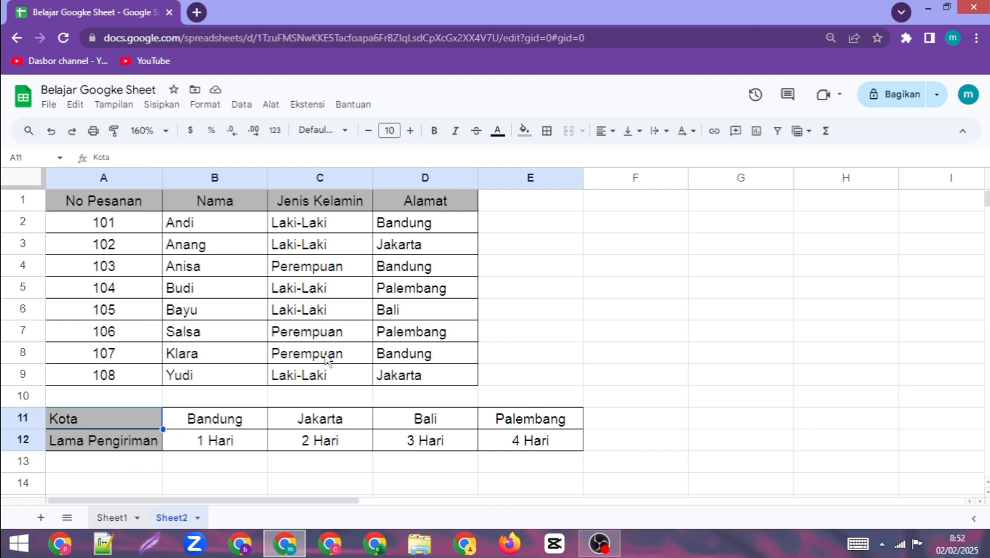